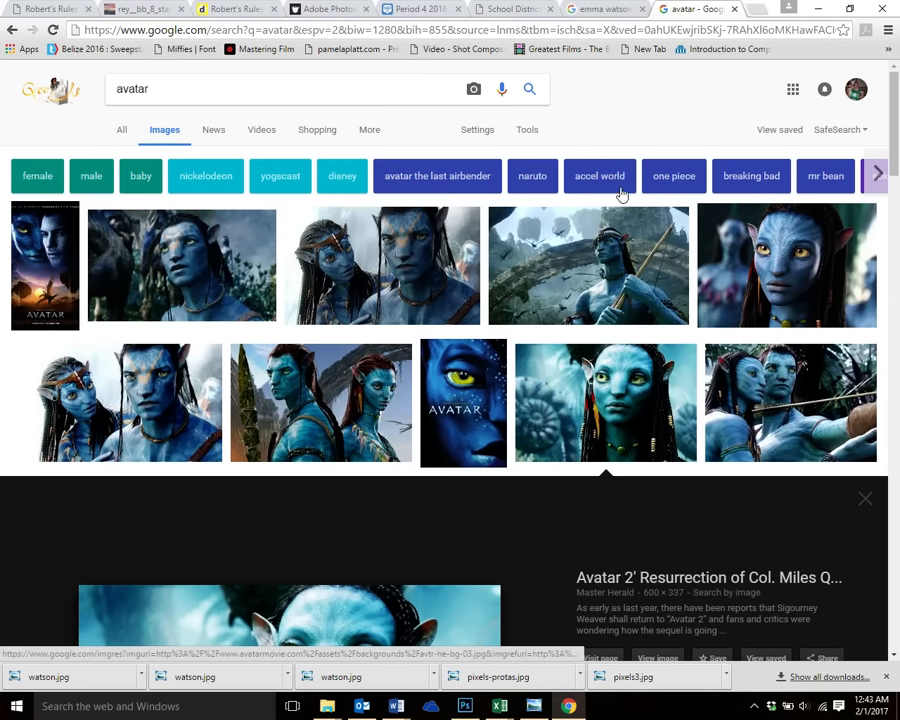
Examine the large Emma Watson portrait in the image search results, and switch to Photoshop
{"action": "left_click", "coordinate": [605, 12]}
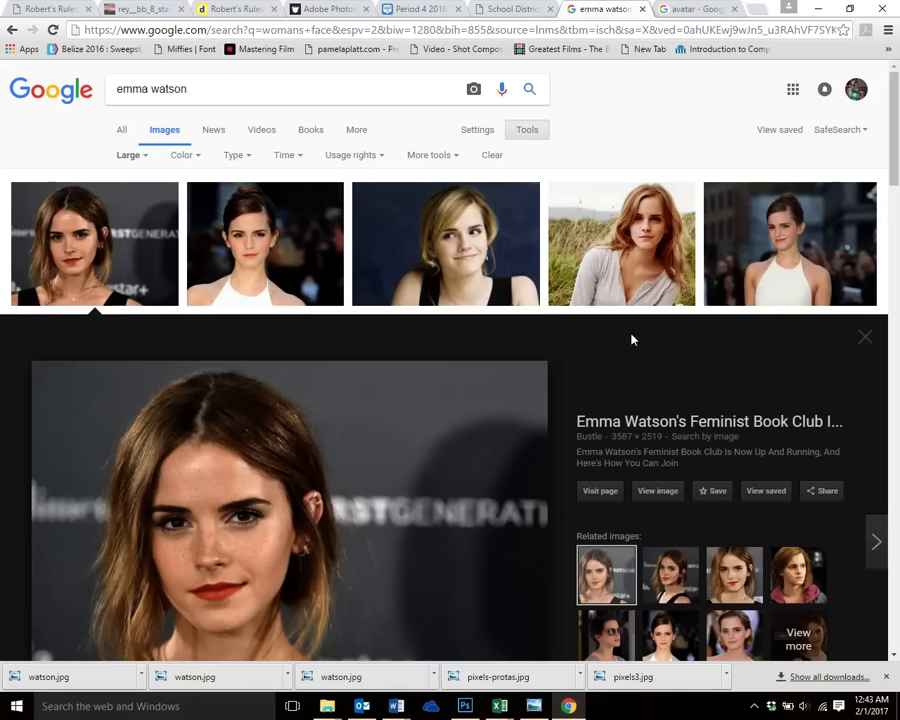
{"action": "scroll", "coordinate": [440, 498], "scroll_direction": "down", "scroll_amount": 2}
{"action": "scroll", "coordinate": [466, 498], "scroll_direction": "up", "scroll_amount": 2}
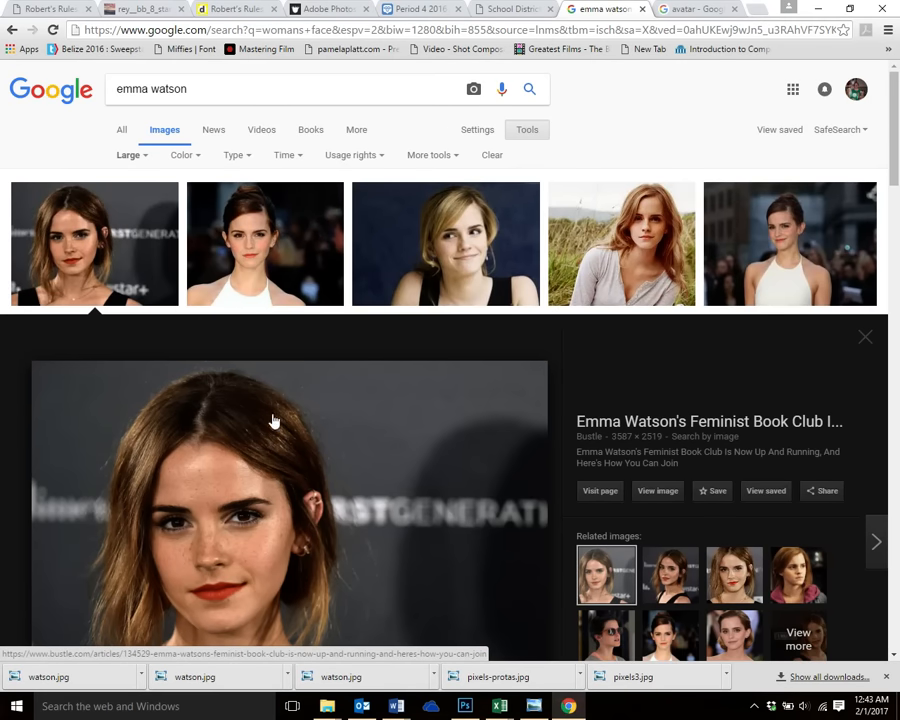
{"action": "scroll", "coordinate": [313, 523], "scroll_direction": "down", "scroll_amount": 2}
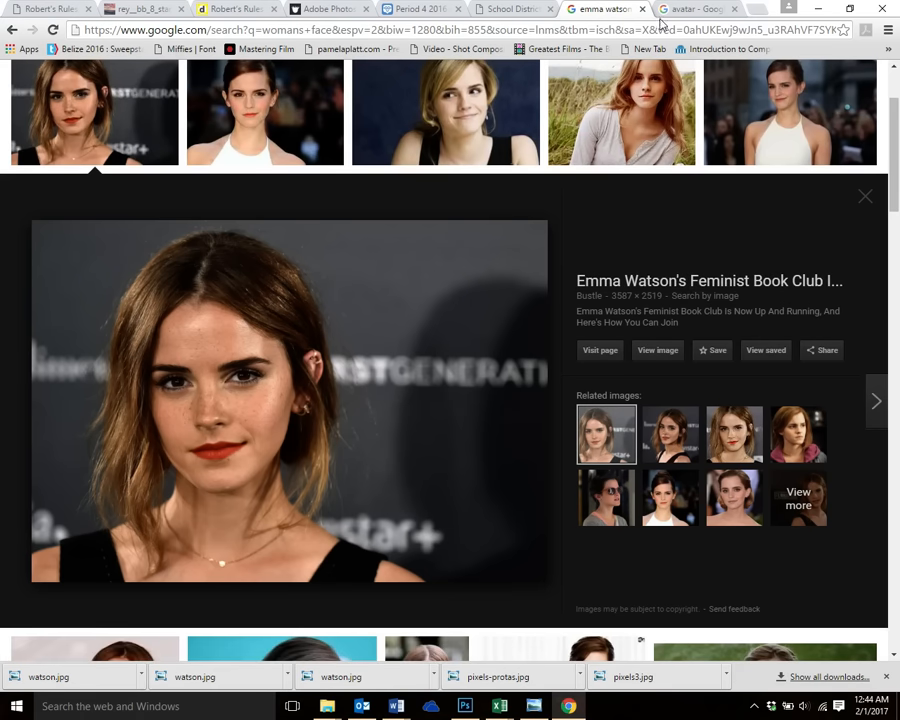
{"action": "left_click", "coordinate": [817, 9]}
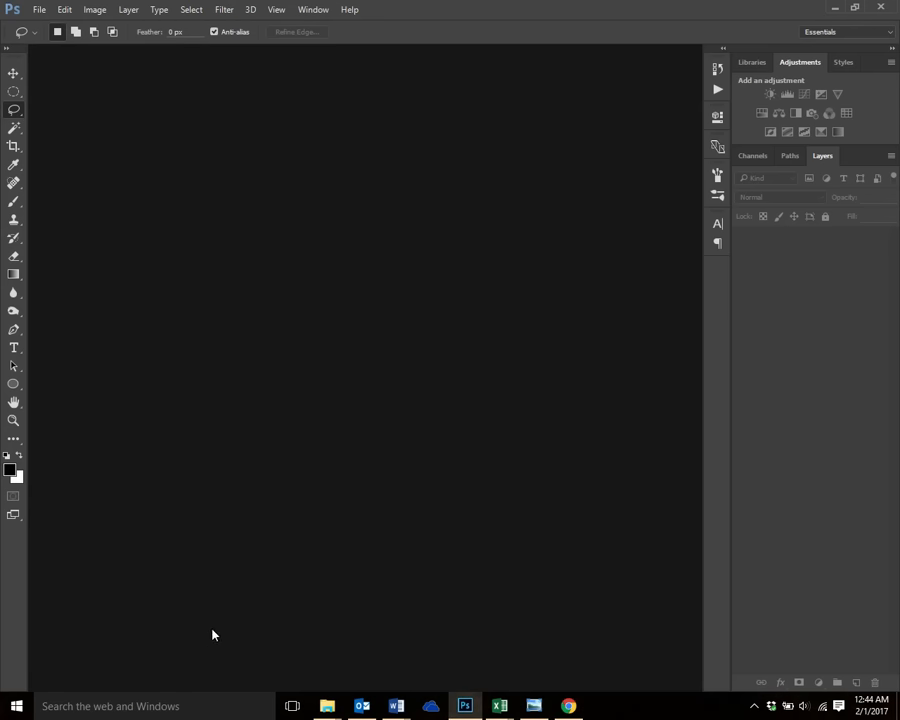
{"action": "left_click", "coordinate": [65, 711]}
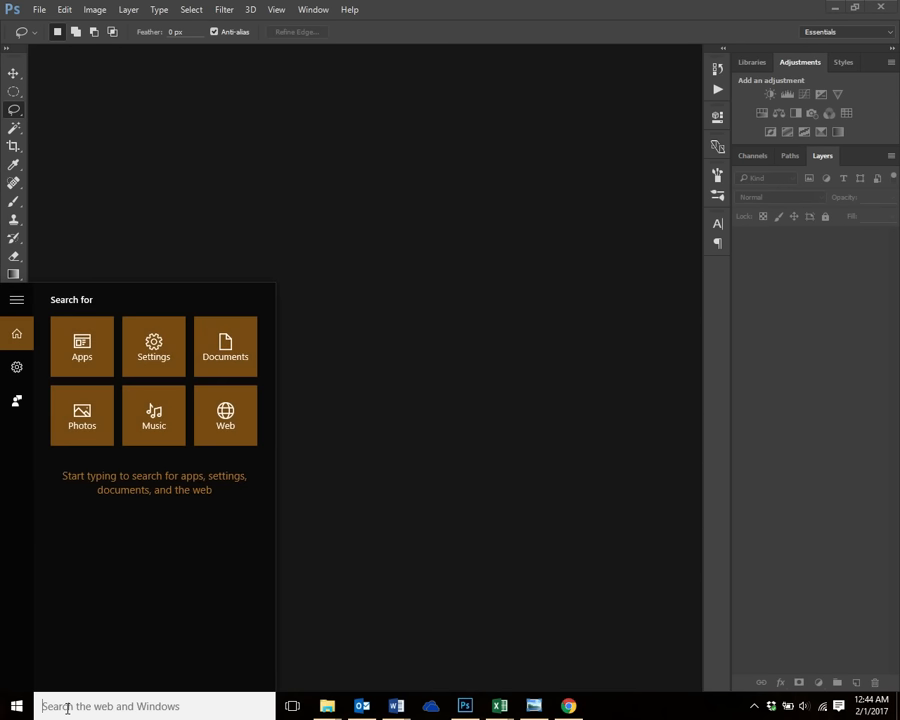
{"action": "type", "text": "pho"}
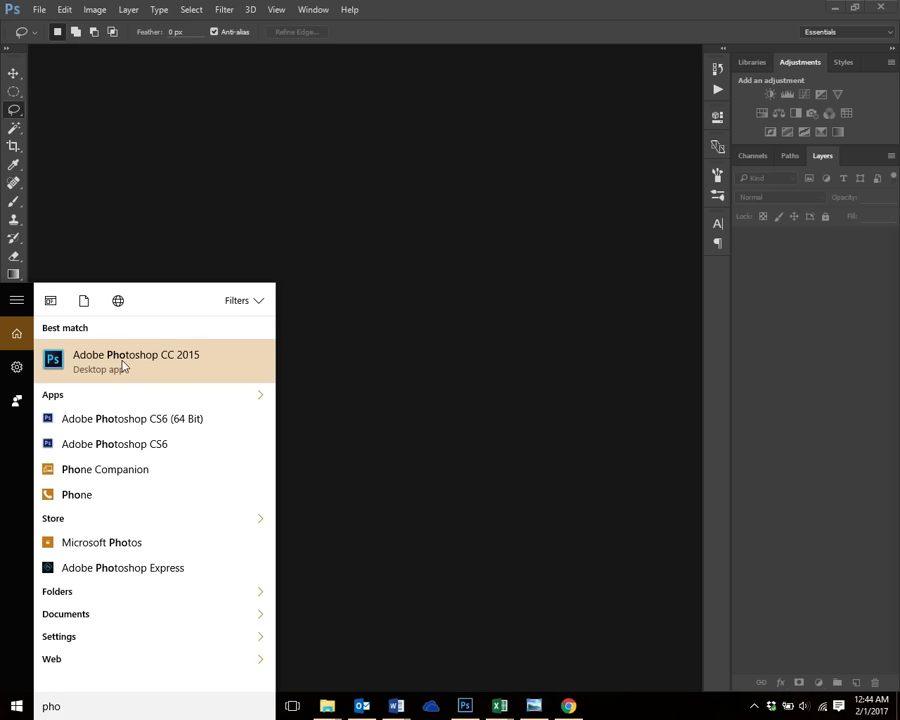
{"action": "left_click", "coordinate": [384, 160]}
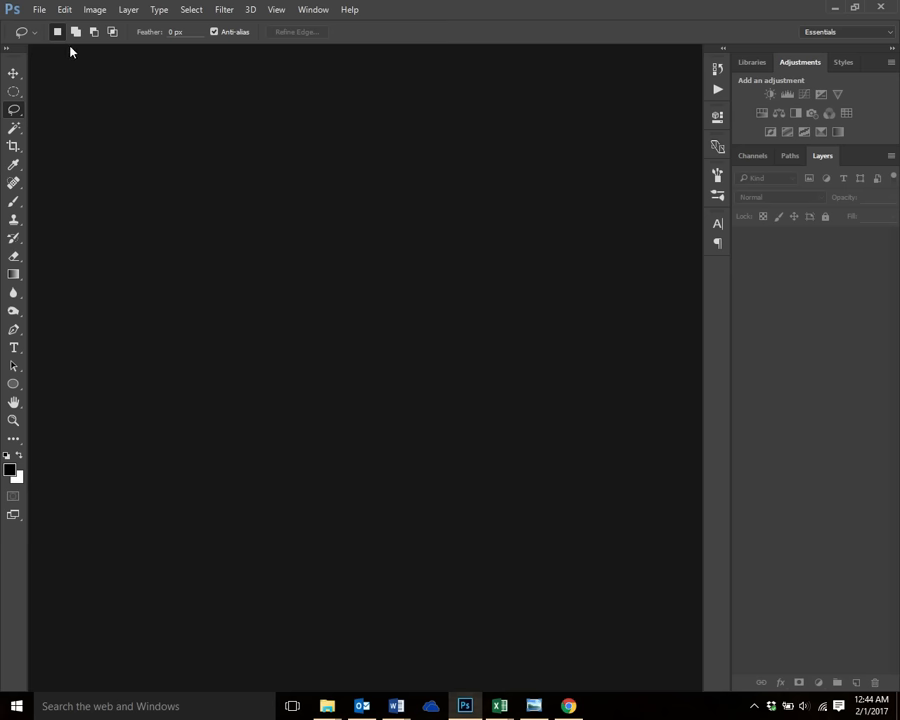
Open watson.jpg from the Downloads folder and dismiss the unreadable file info notice
{"action": "left_click", "coordinate": [40, 12]}
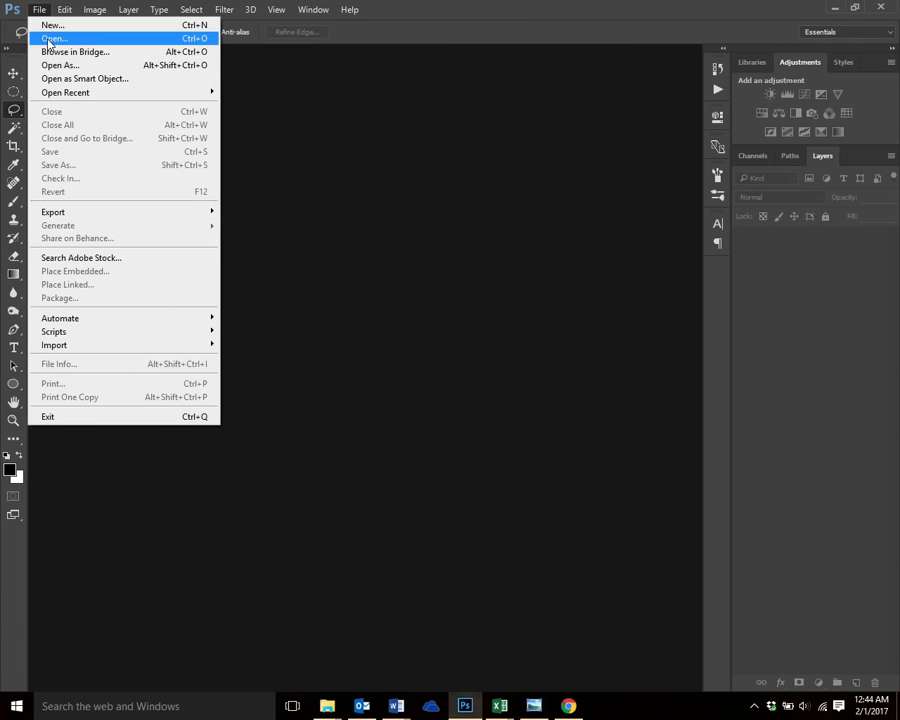
{"action": "left_click", "coordinate": [44, 35]}
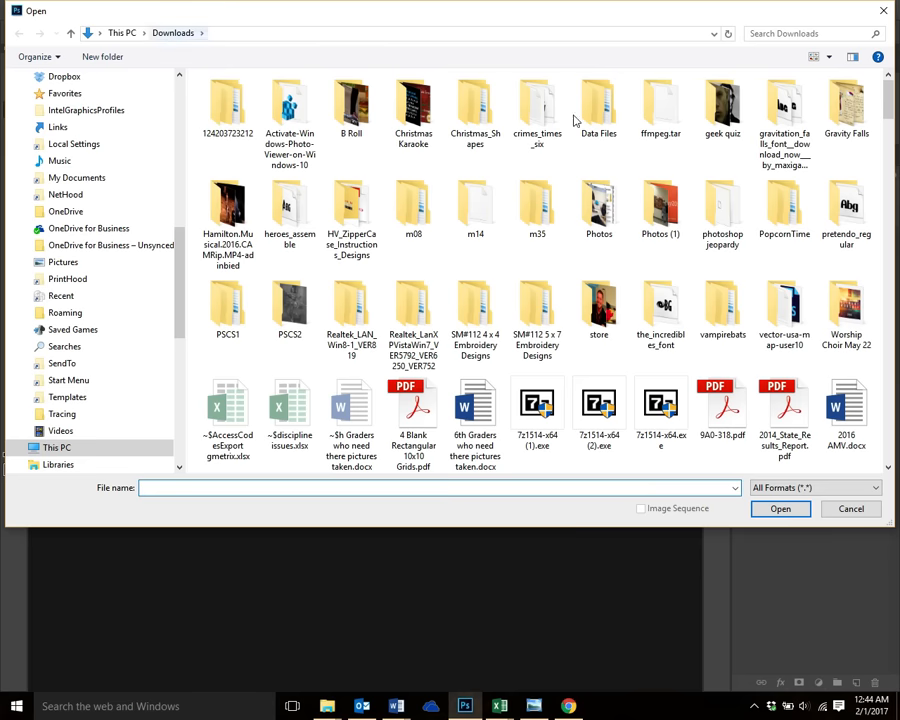
{"action": "left_click_drag", "start_coordinate": [888, 88], "coordinate": [893, 272]}
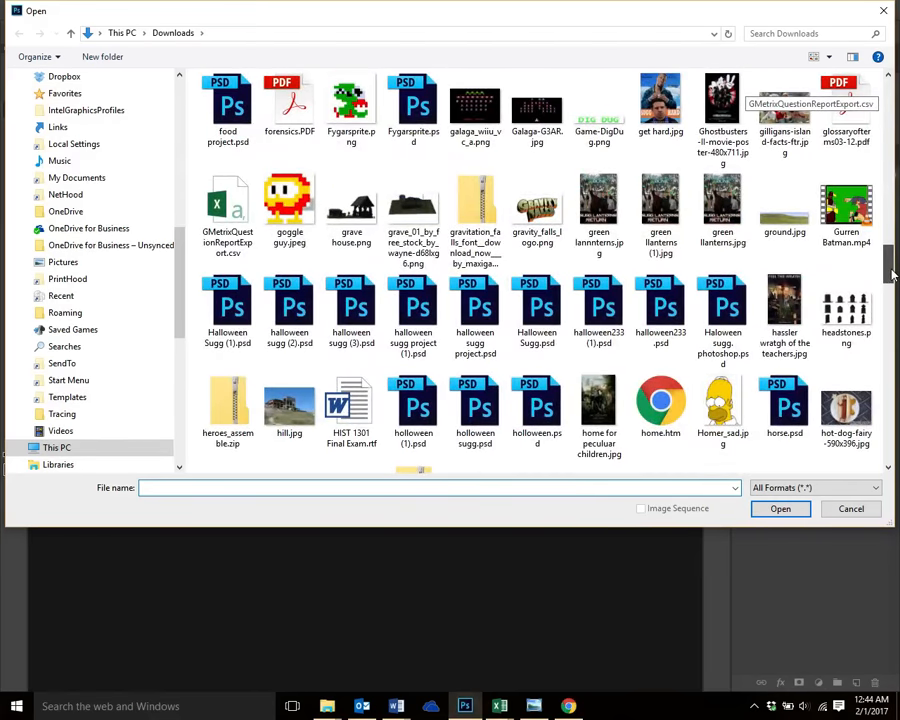
{"action": "left_click_drag", "start_coordinate": [893, 272], "coordinate": [890, 440]}
{"action": "left_click", "coordinate": [537, 305]}
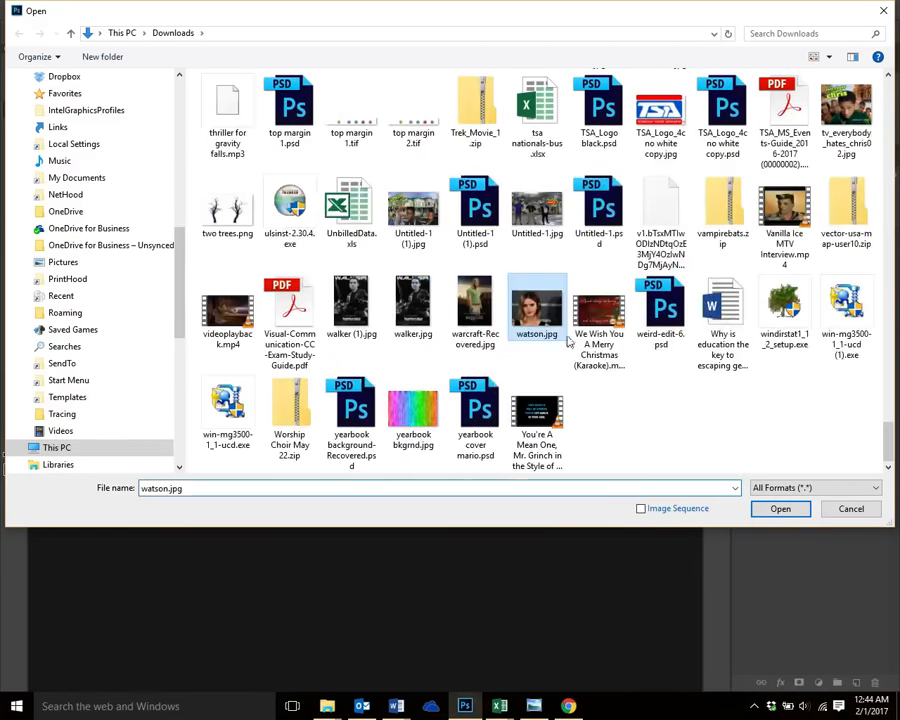
{"action": "left_click", "coordinate": [780, 509]}
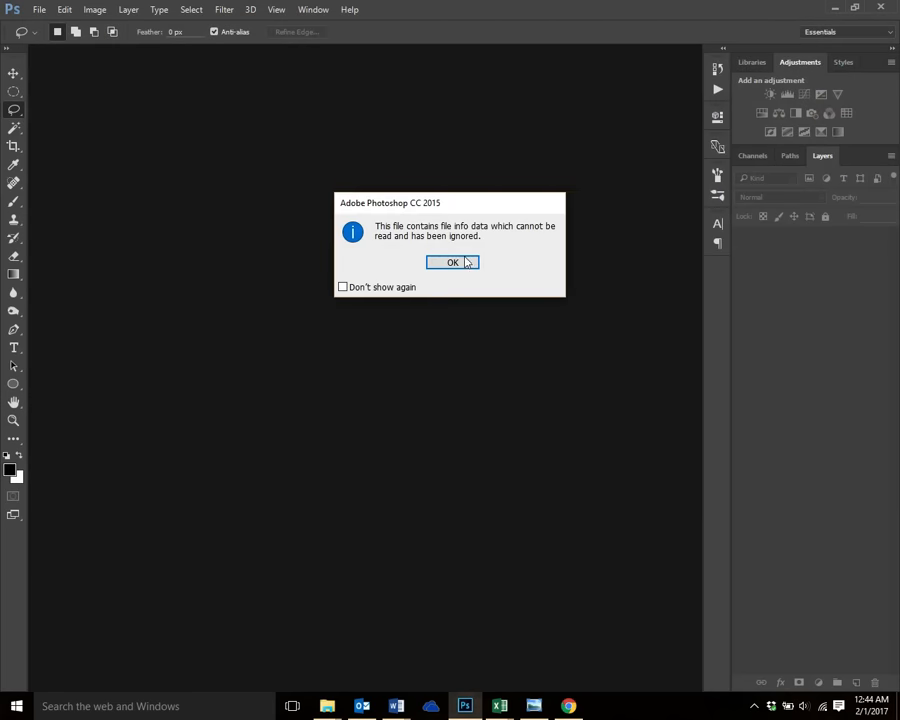
{"action": "left_click", "coordinate": [460, 264]}
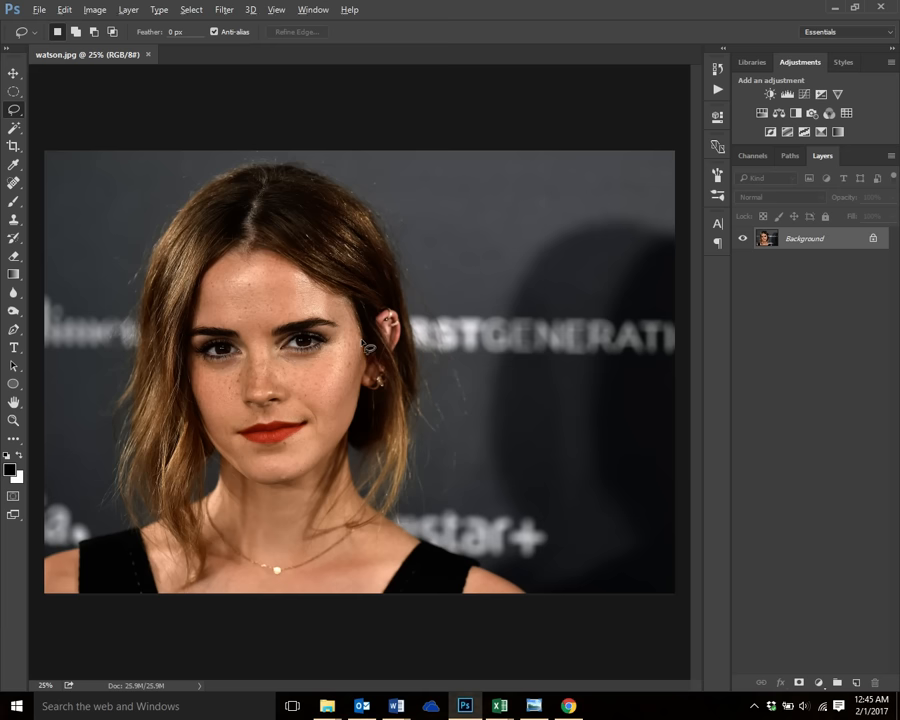
Draw a loose freehand Lasso selection around the eye and eyebrow on the right side of the portrait
{"action": "scroll", "coordinate": [295, 347], "scroll_direction": "up", "scroll_amount": 4}
{"action": "scroll", "coordinate": [289, 349], "scroll_direction": "up", "scroll_amount": 5}
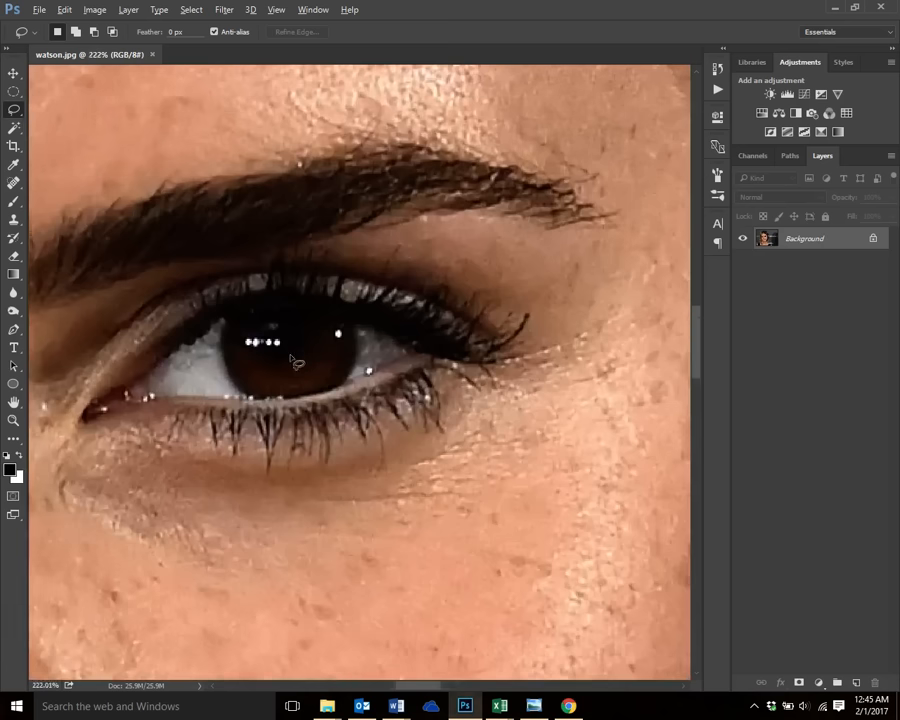
{"action": "scroll", "coordinate": [291, 360], "scroll_direction": "down", "scroll_amount": 4}
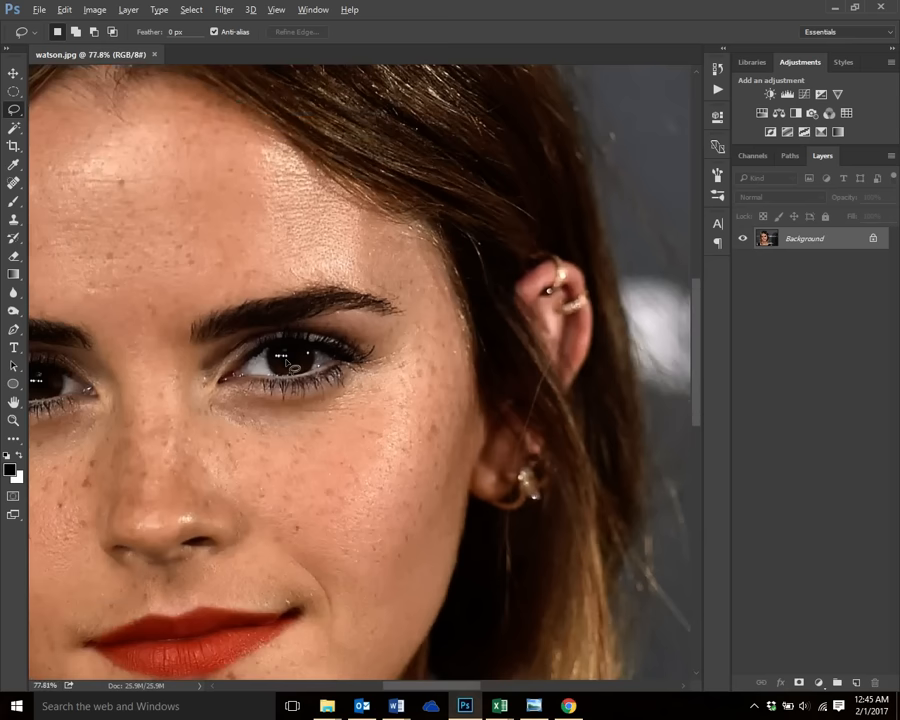
{"action": "scroll", "coordinate": [293, 366], "scroll_direction": "down", "scroll_amount": 3}
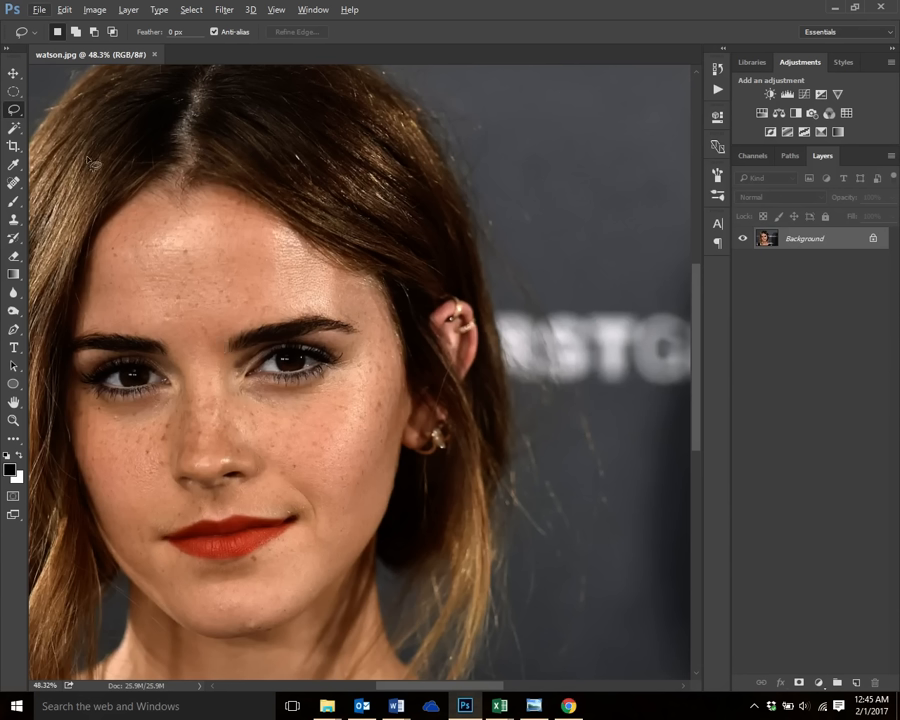
{"action": "right_click", "coordinate": [14, 114]}
{"action": "left_click", "coordinate": [13, 115]}
{"action": "left_click_drag", "start_coordinate": [309, 299], "coordinate": [259, 314]}
{"action": "left_click_drag", "start_coordinate": [259, 314], "coordinate": [367, 370]}
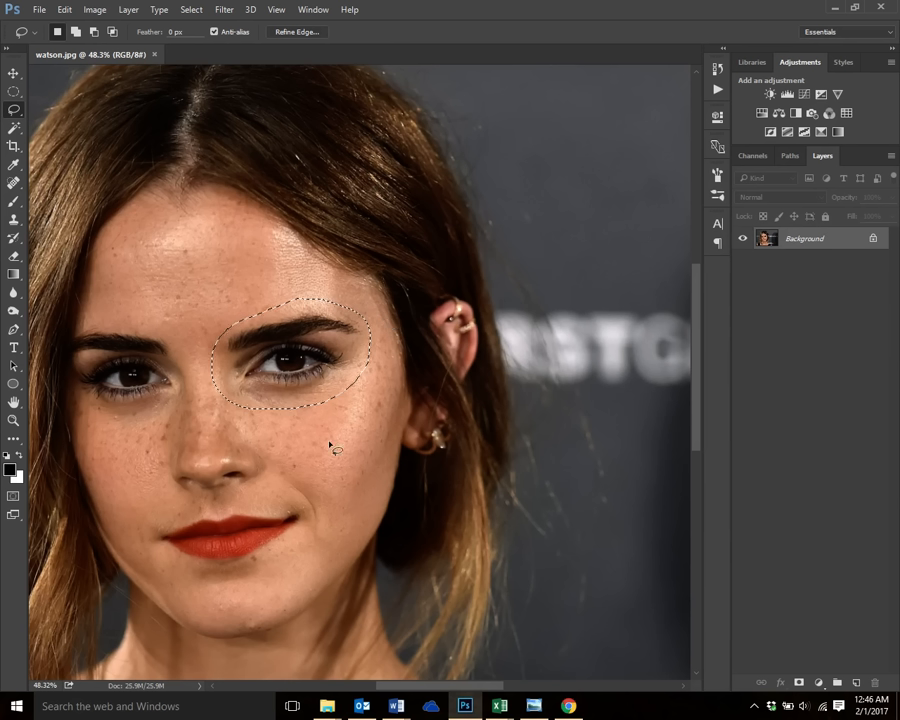
Feather the selection around the right-hand eye with a radius of 40 pixels
{"action": "left_click", "coordinate": [191, 10]}
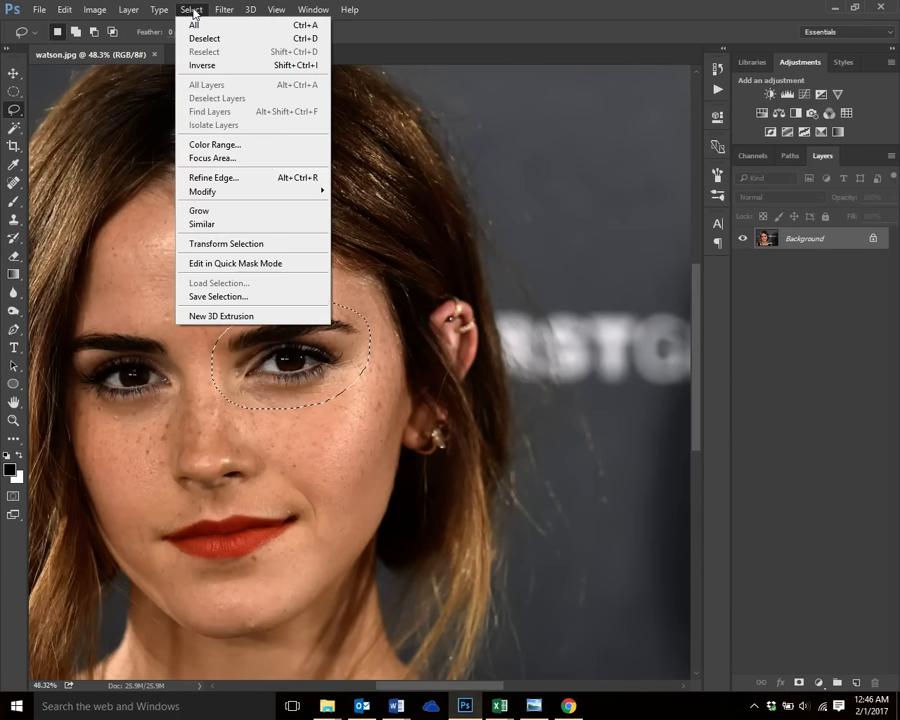
{"action": "mouse_move", "coordinate": [249, 191]}
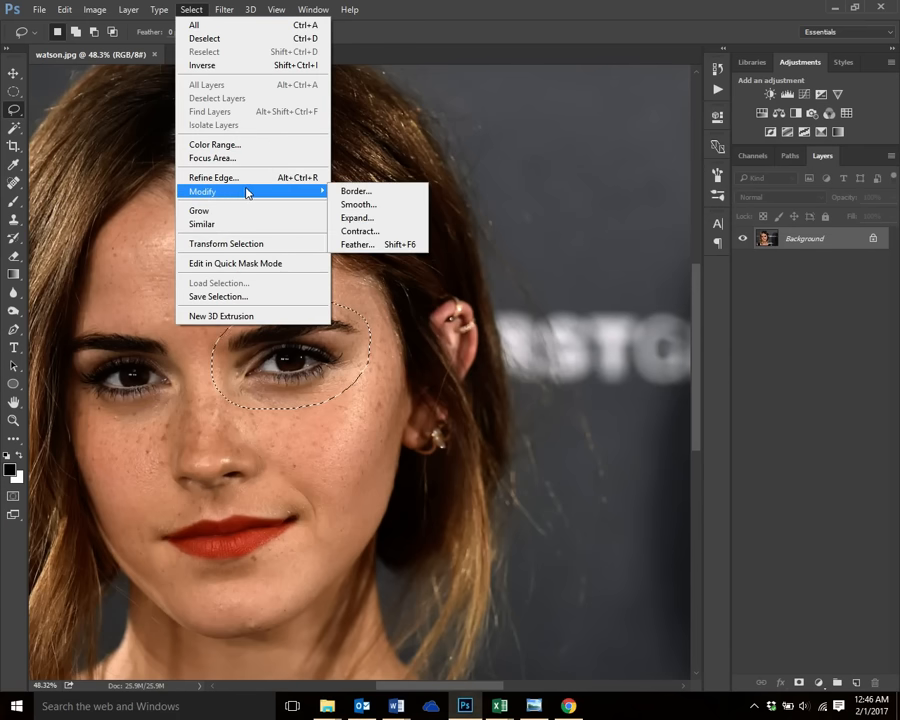
{"action": "left_click", "coordinate": [390, 245]}
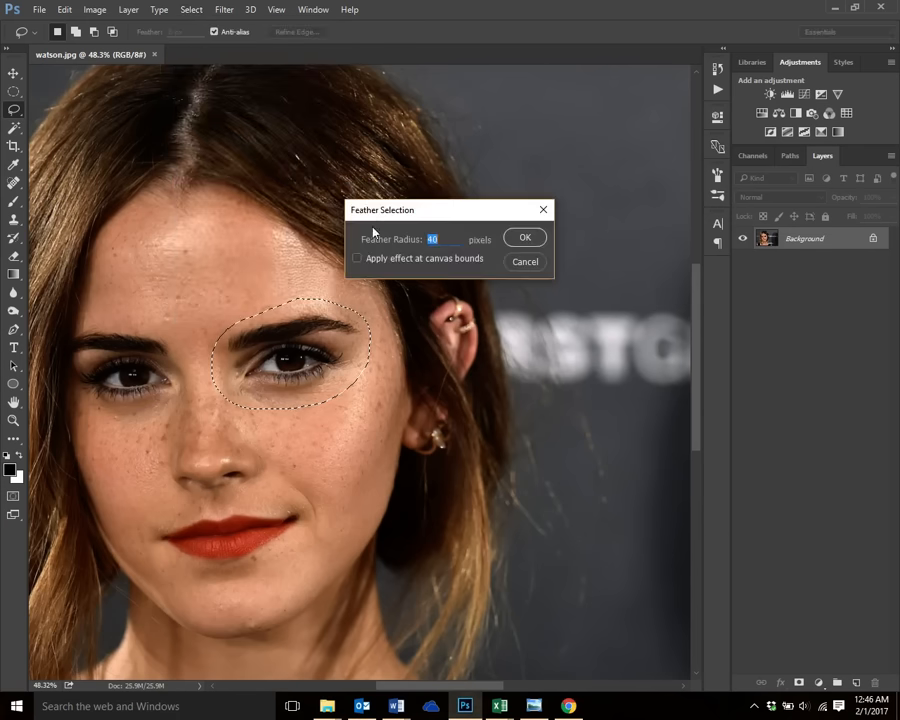
{"action": "left_click", "coordinate": [447, 239]}
{"action": "left_click_drag", "start_coordinate": [447, 239], "coordinate": [406, 242]}
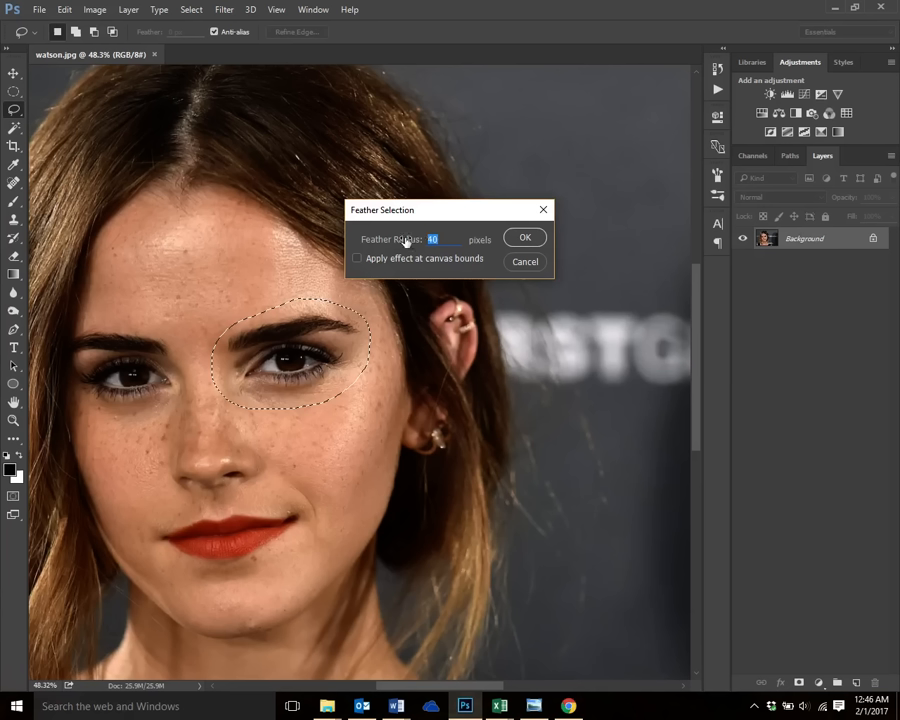
{"action": "type", "text": "40"}
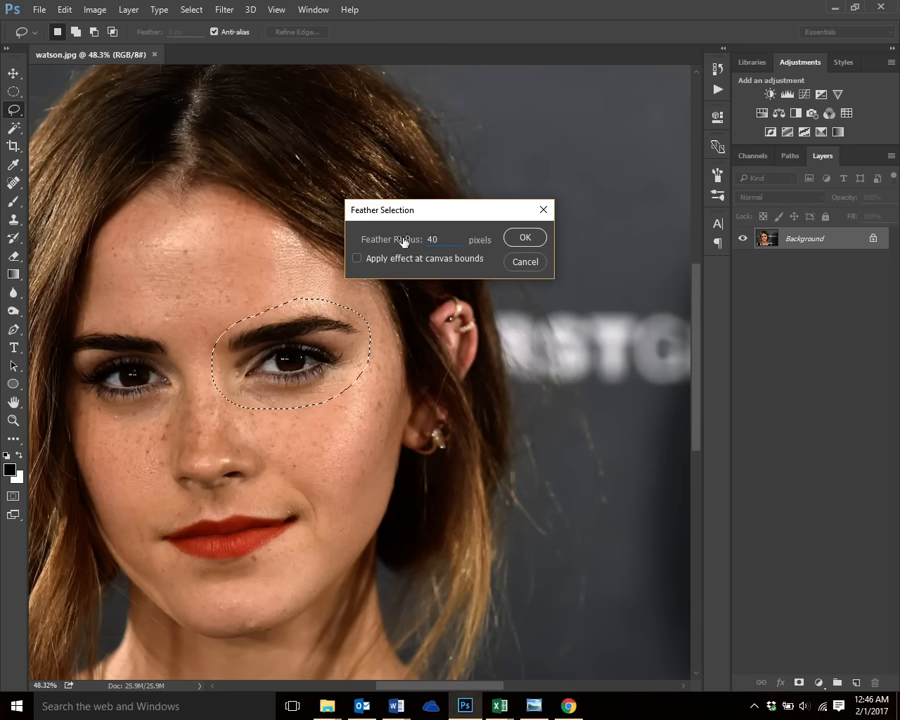
{"action": "left_click", "coordinate": [530, 237]}
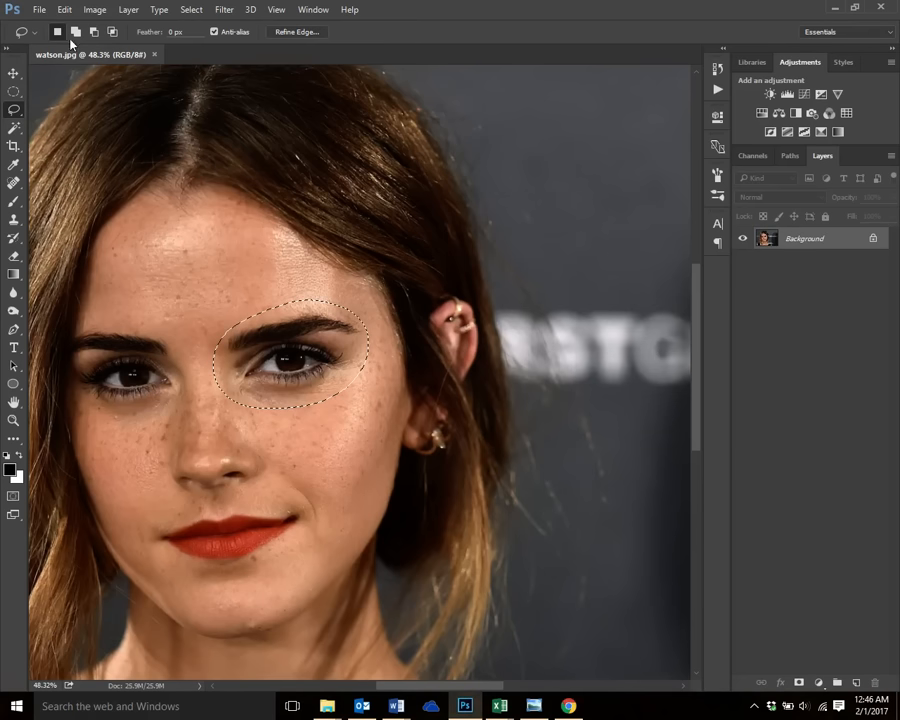
Copy the feathered eye selection to its own layer with Layer Via Copy
{"action": "left_click", "coordinate": [127, 13]}
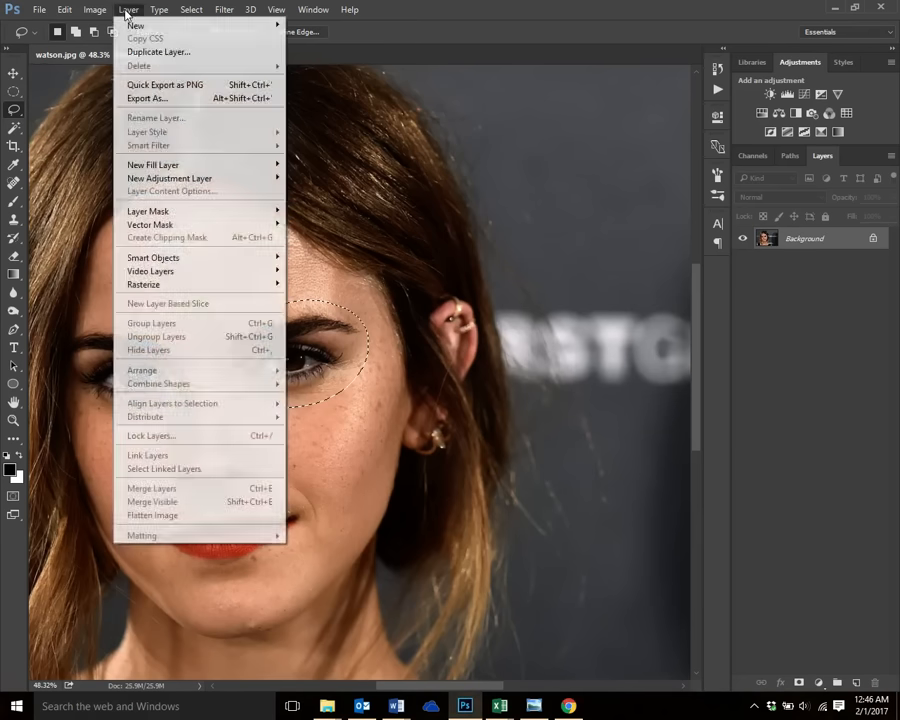
{"action": "mouse_move", "coordinate": [204, 28]}
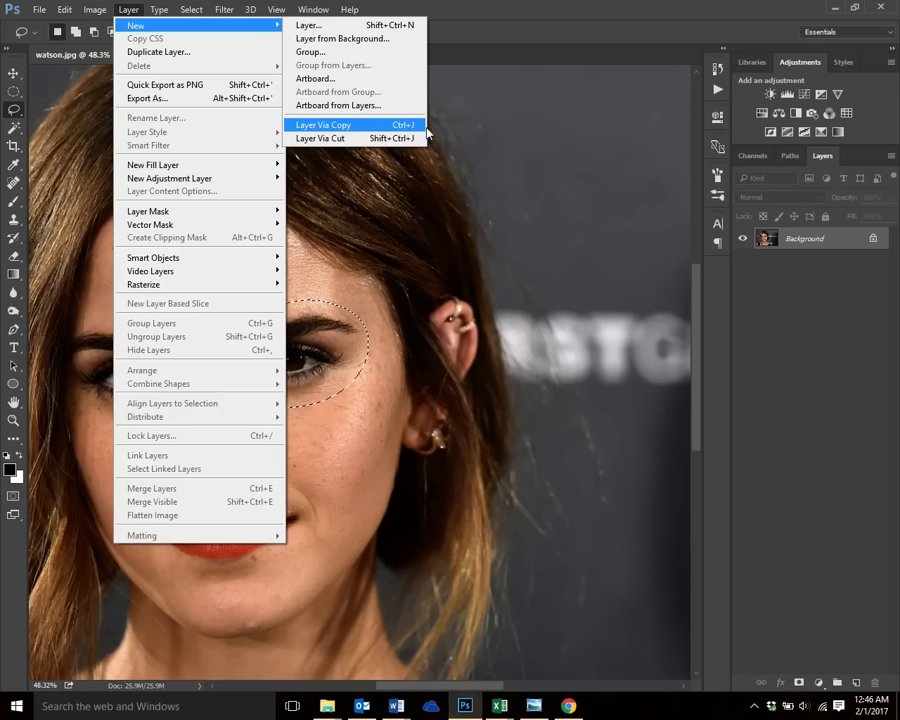
{"action": "left_click", "coordinate": [370, 126]}
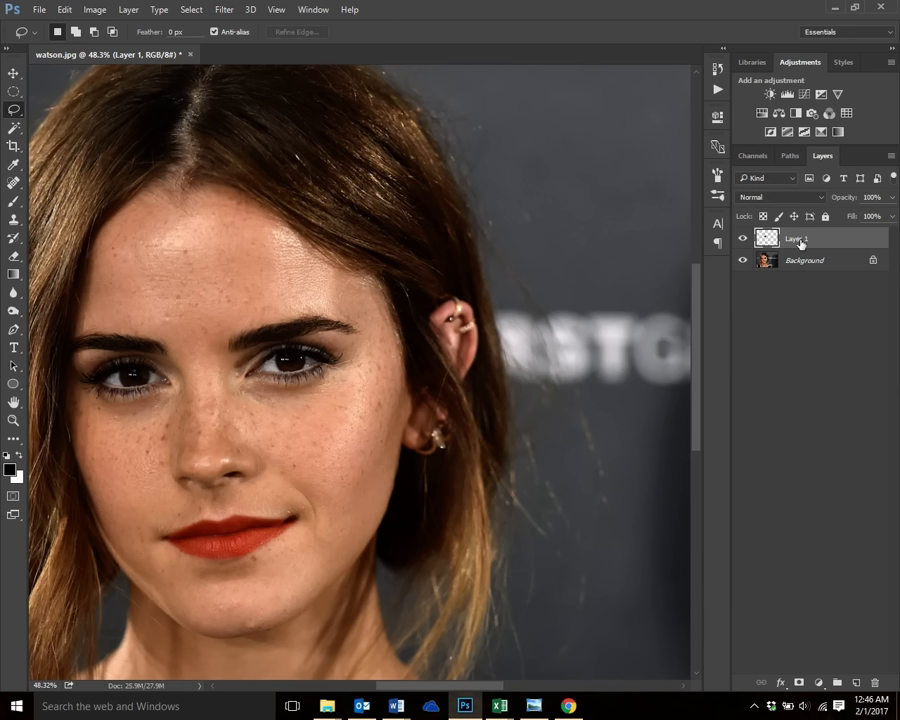
Rename the copied eye layer "right eye" and check it alone by temporarily hiding the Background layer
{"action": "double_click", "coordinate": [797, 238]}
{"action": "type", "text": "right eye"}
{"action": "key", "text": "Return"}
{"action": "left_click", "coordinate": [743, 261]}
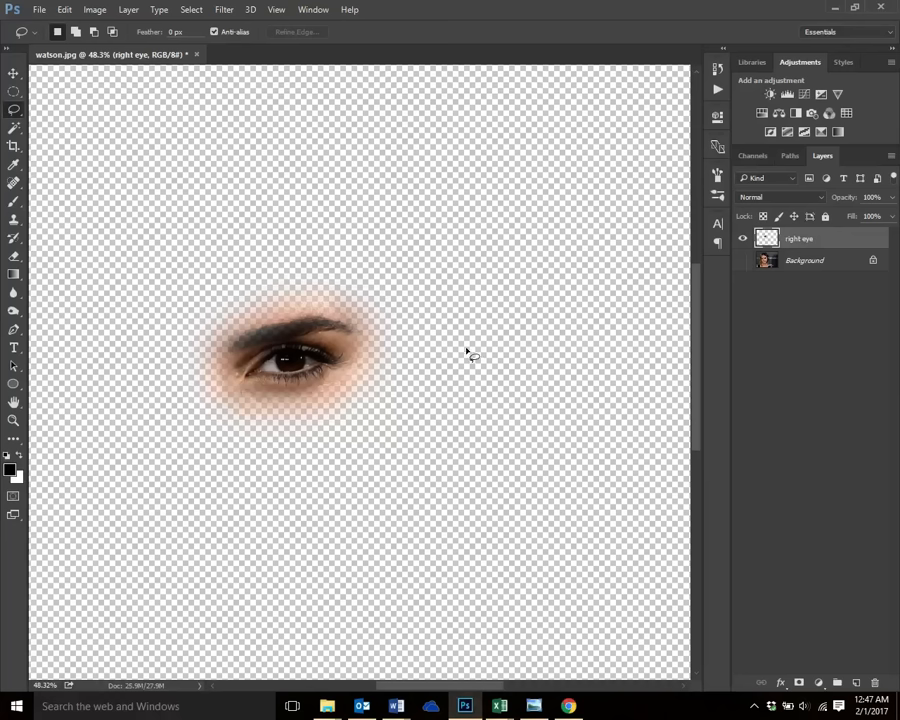
{"action": "left_click", "coordinate": [743, 261]}
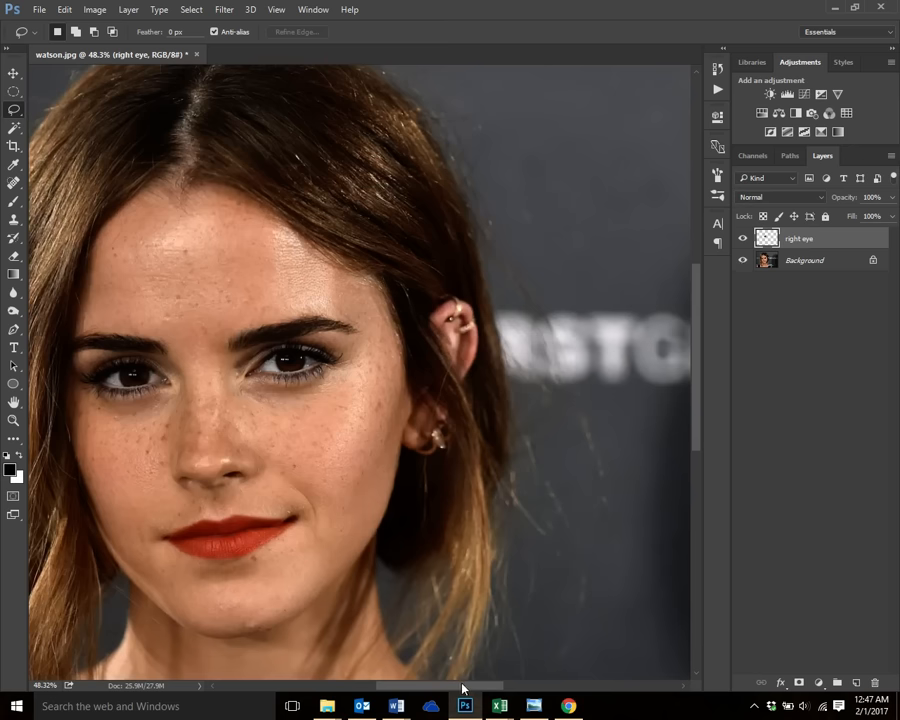
On the Background layer, draw a loose Lasso selection around the eye and eyebrow on the portrait's left side
{"action": "left_click_drag", "start_coordinate": [462, 689], "coordinate": [440, 688]}
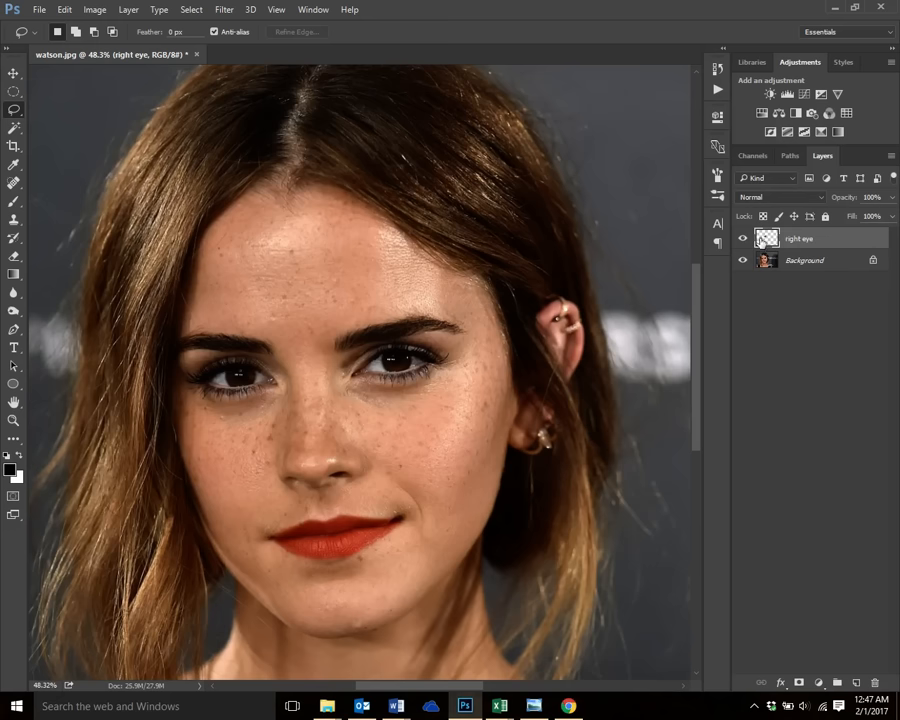
{"action": "left_click", "coordinate": [808, 262]}
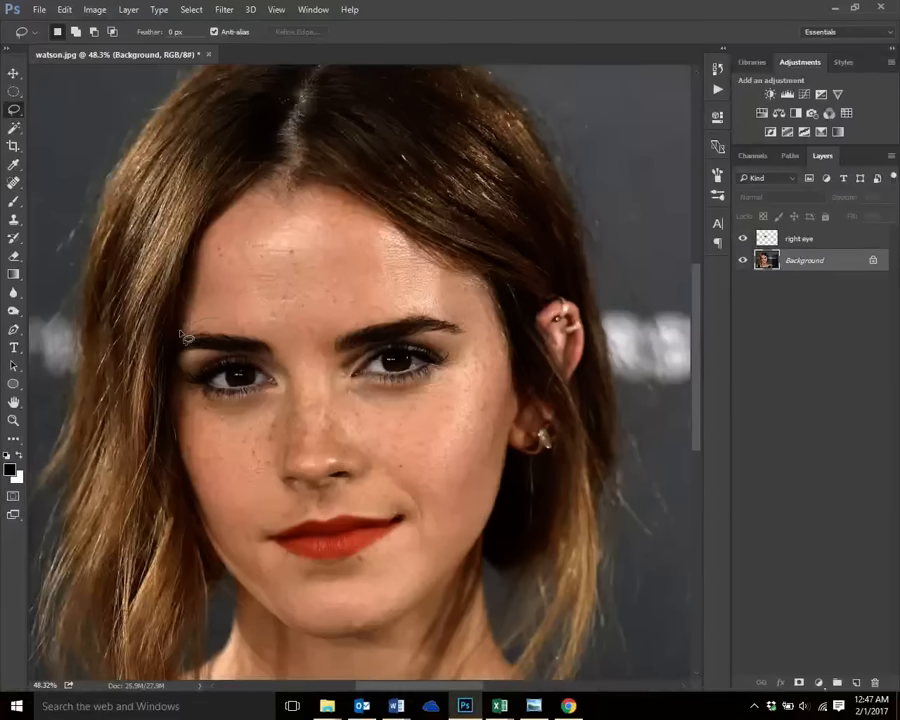
{"action": "left_click_drag", "start_coordinate": [184, 337], "coordinate": [186, 322]}
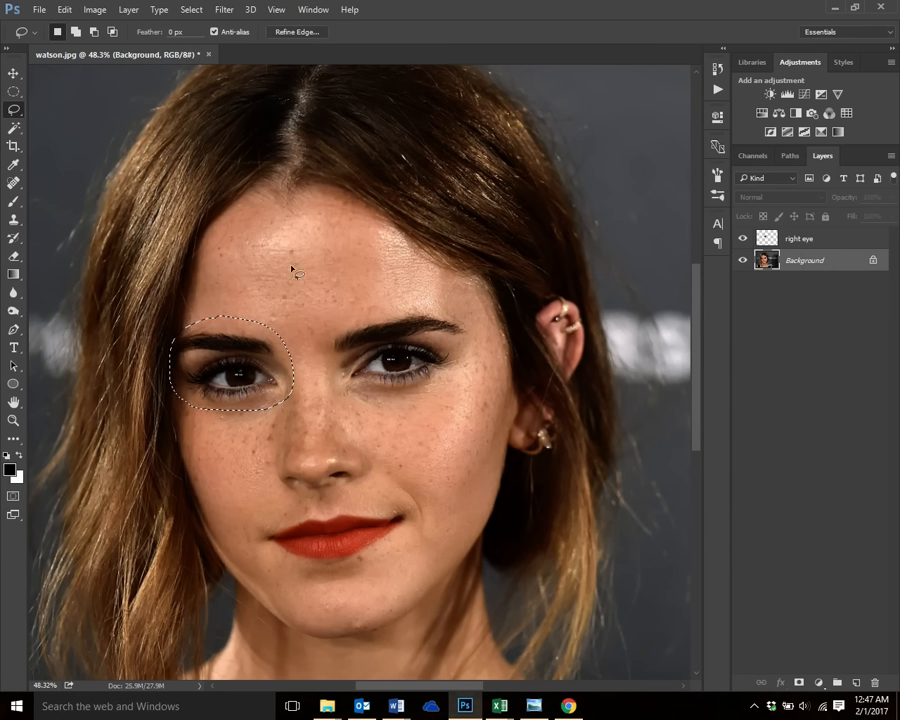
Feather the selection around the left-hand eye with a radius of 40 pixels
{"action": "left_click", "coordinate": [194, 12]}
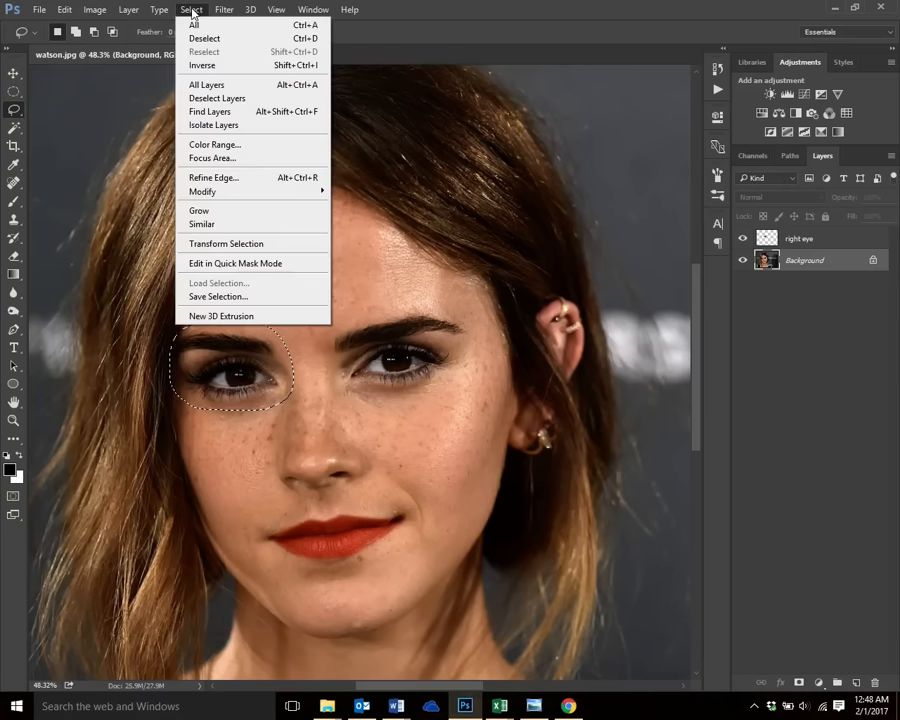
{"action": "mouse_move", "coordinate": [227, 192]}
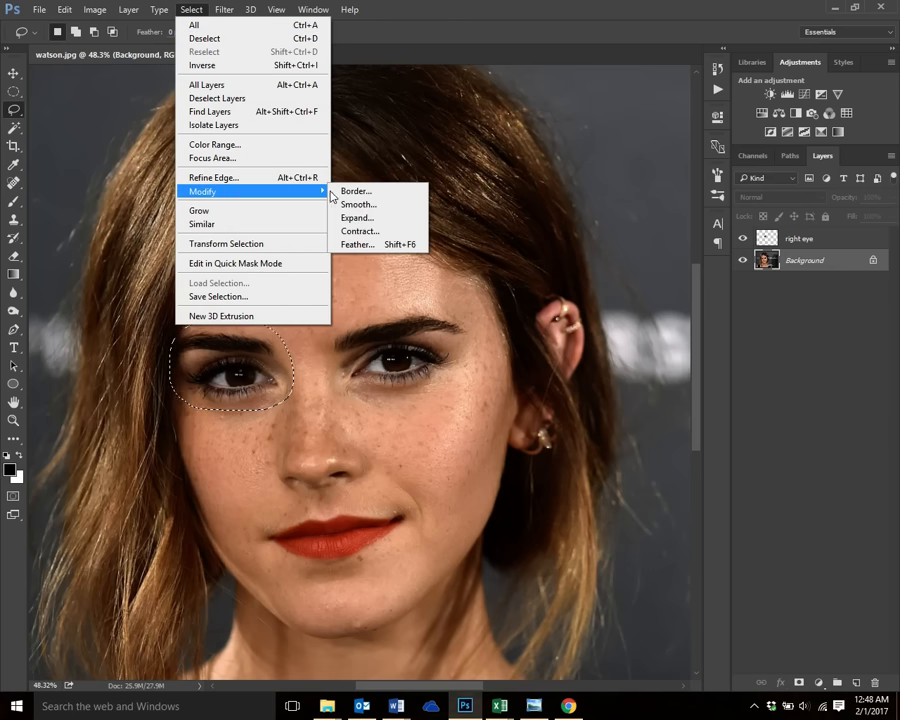
{"action": "left_click", "coordinate": [358, 245]}
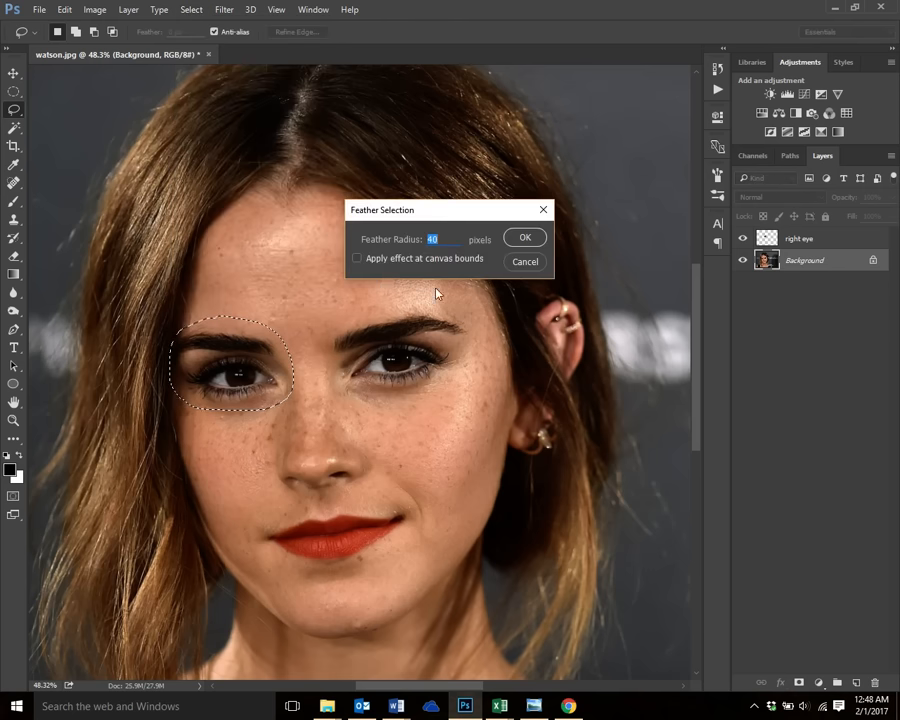
{"action": "left_click", "coordinate": [535, 240]}
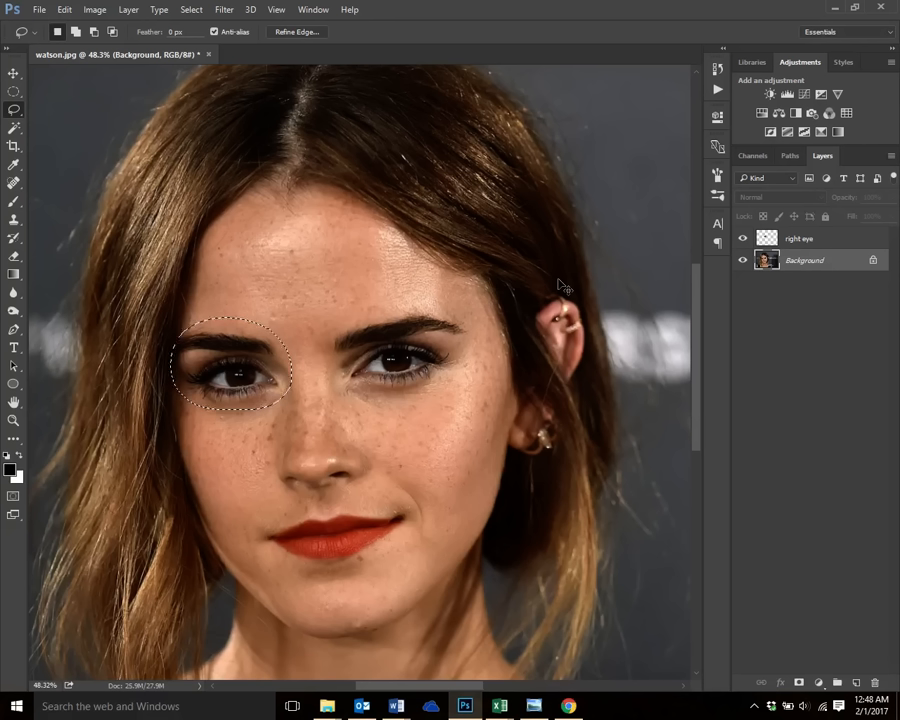
Copy the feathered selection to its own layer named "left eye" and check both copied eyes by temporarily hiding the Background layer
{"action": "key", "text": "ctrl+j"}
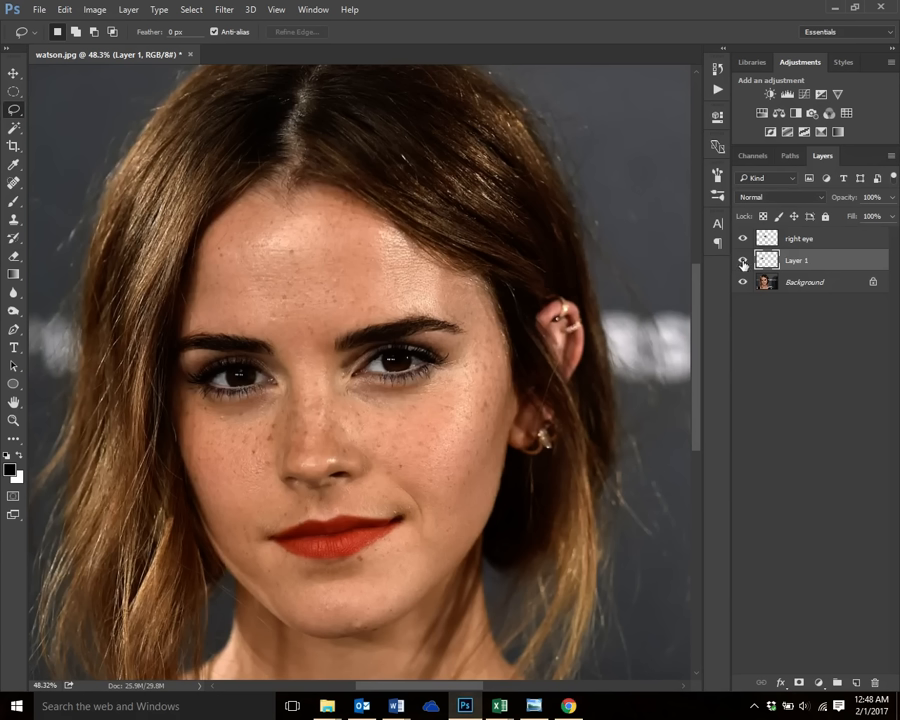
{"action": "double_click", "coordinate": [802, 262]}
{"action": "type", "text": "left eye"}
{"action": "key", "text": "Return"}
{"action": "left_click", "coordinate": [742, 282]}
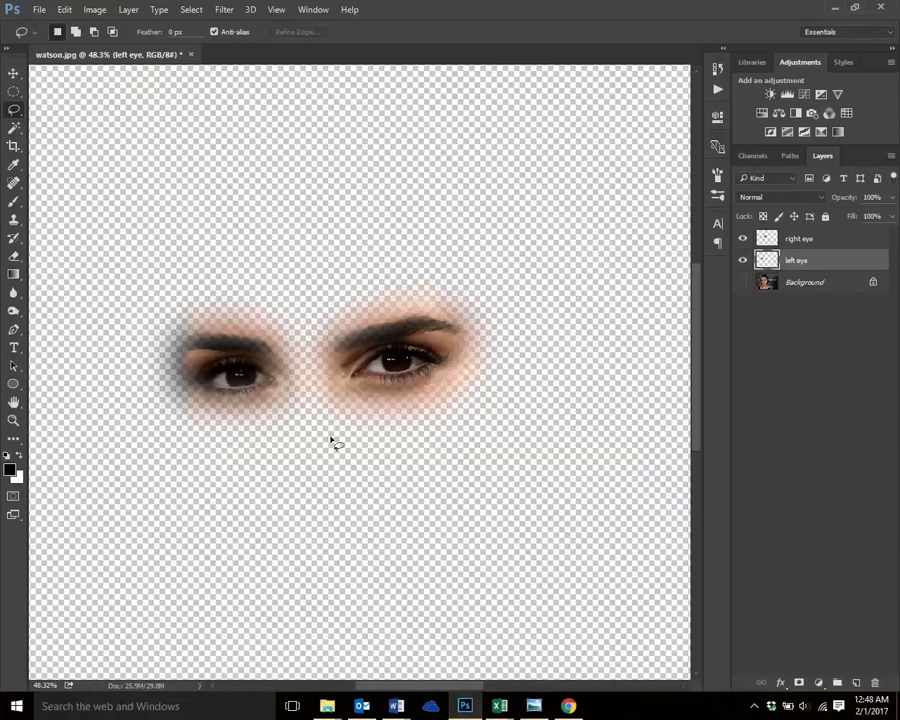
{"action": "left_click", "coordinate": [742, 283]}
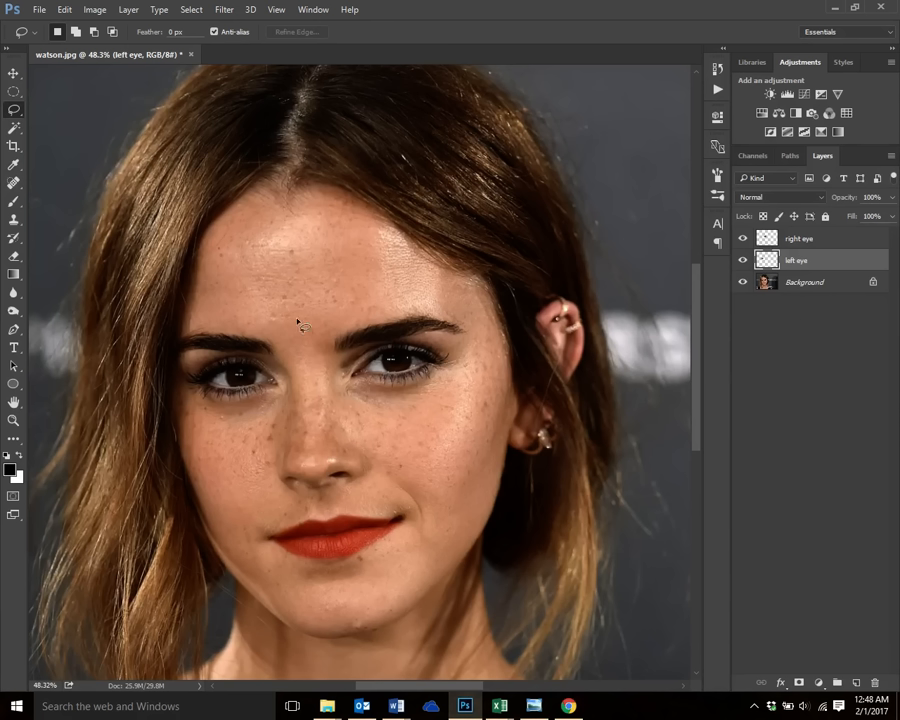
Start Free Transform on the left eye layer and move its reference point to the centre of the pupil
{"action": "left_click", "coordinate": [66, 10]}
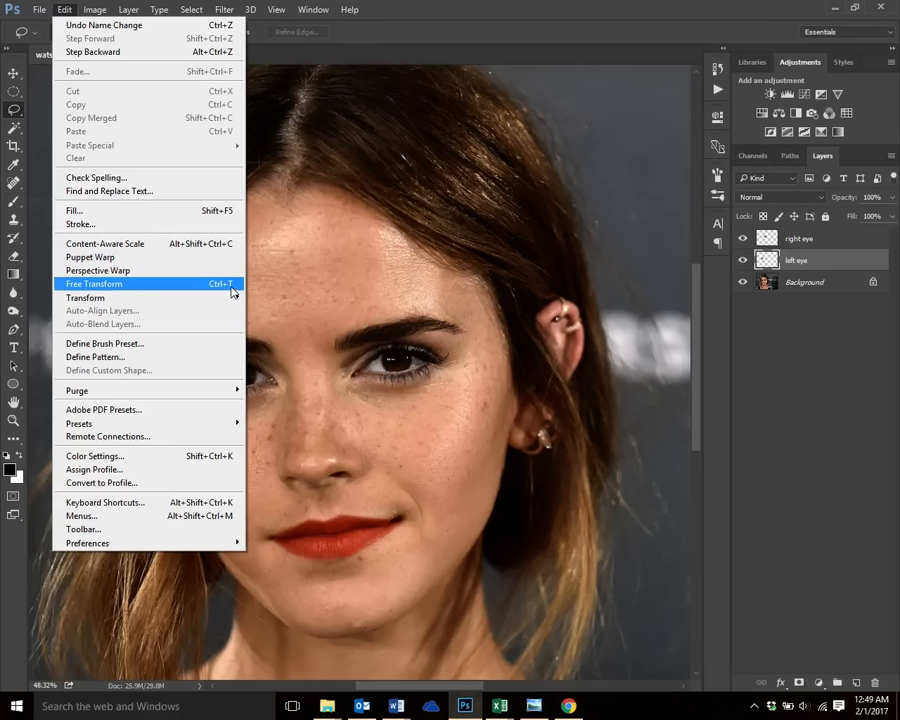
{"action": "left_click", "coordinate": [114, 290]}
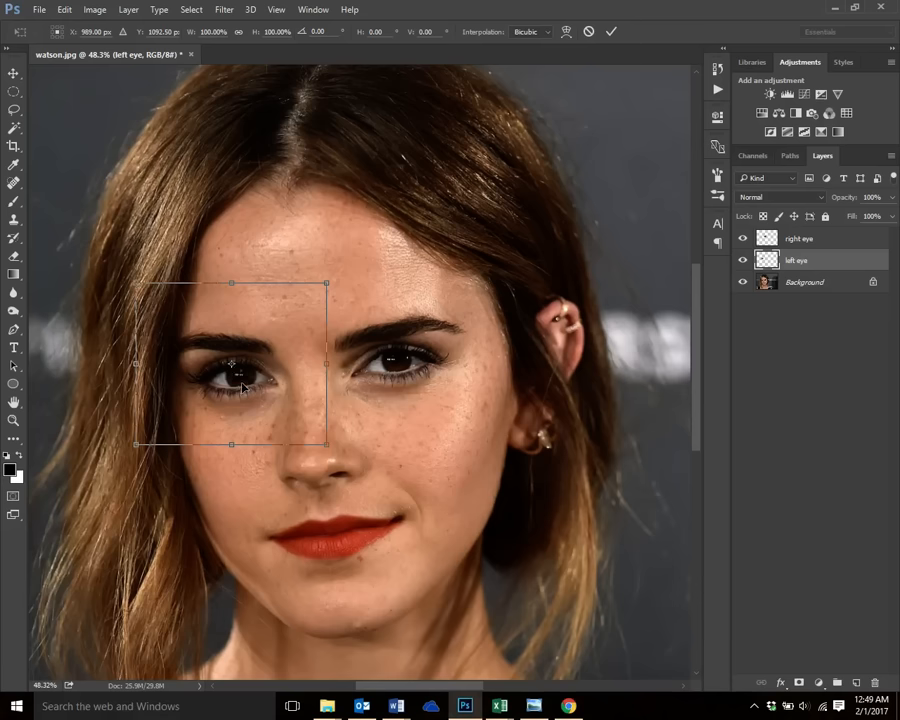
{"action": "scroll", "coordinate": [243, 387], "scroll_direction": "up", "scroll_amount": 1}
{"action": "scroll", "coordinate": [243, 387], "scroll_direction": "up", "scroll_amount": 3}
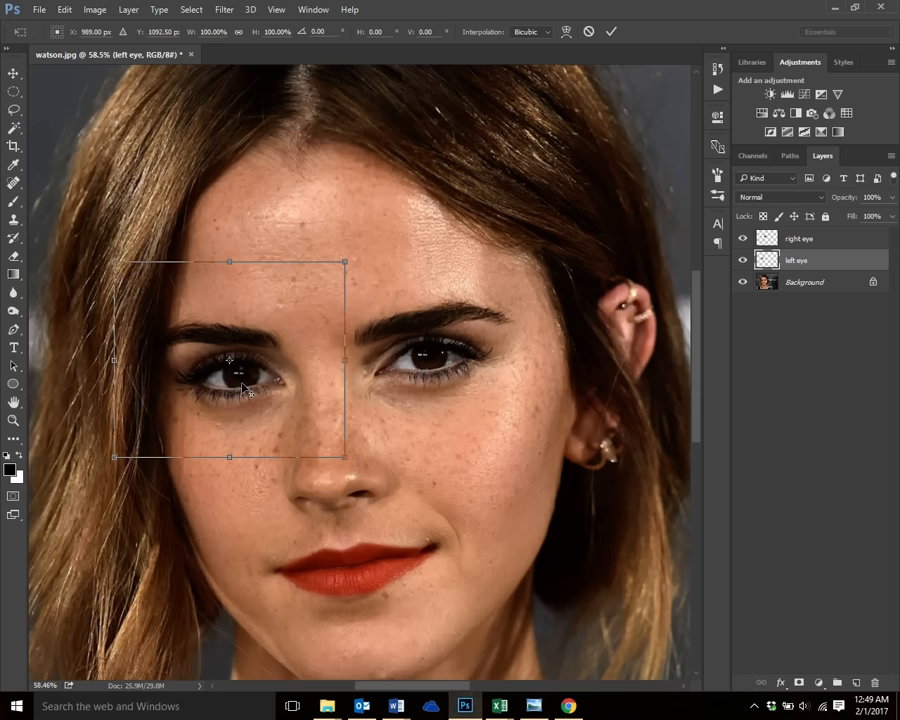
{"action": "scroll", "coordinate": [245, 389], "scroll_direction": "up", "scroll_amount": 4}
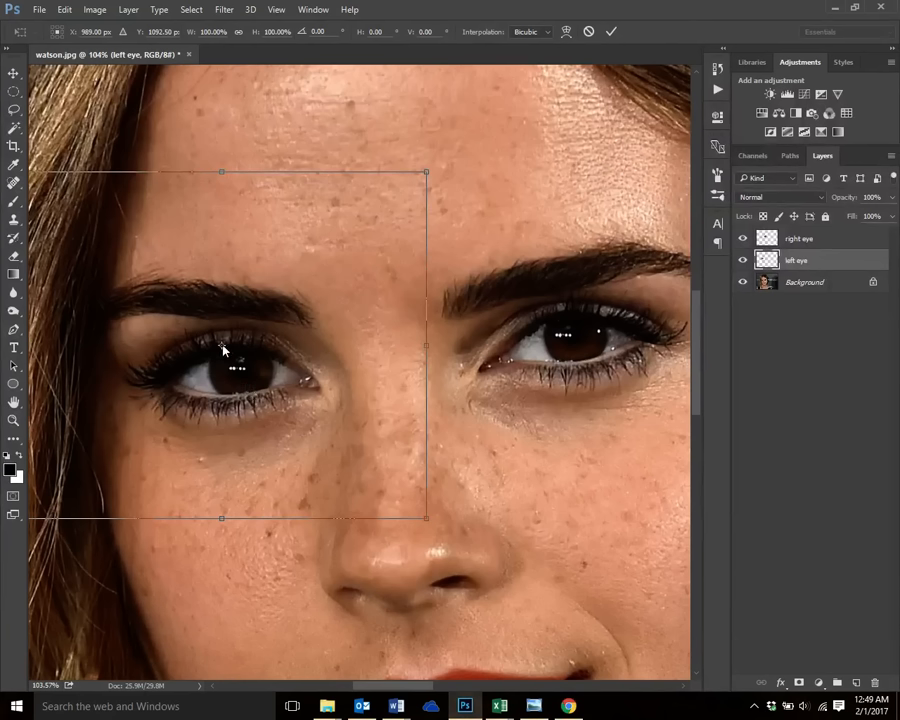
{"action": "left_click_drag", "start_coordinate": [222, 348], "coordinate": [241, 368]}
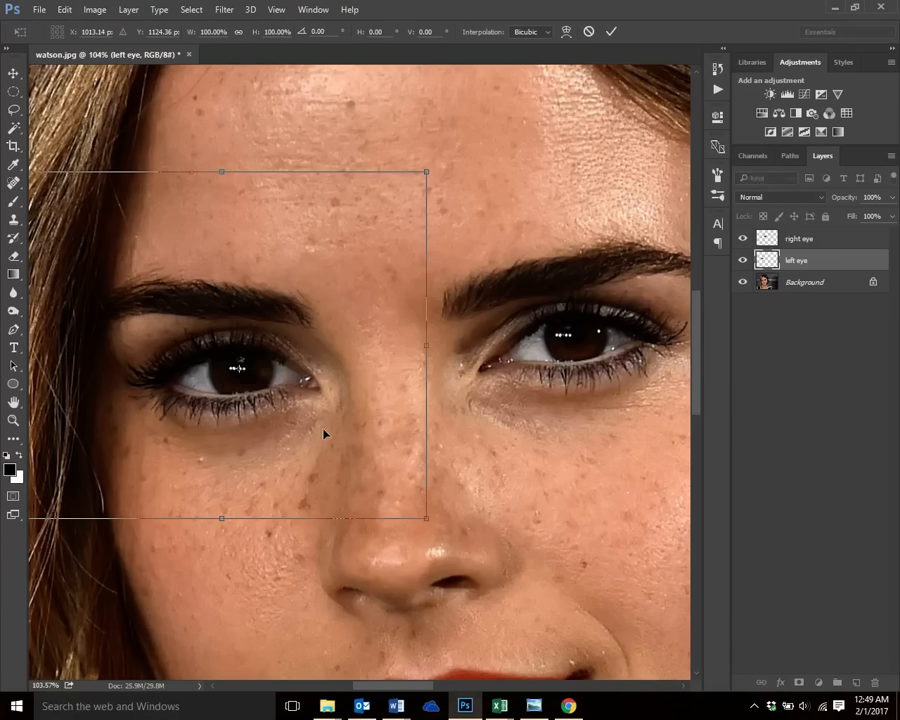
Scale the left eye layer to 125% with width and height linked, and commit the transform
{"action": "scroll", "coordinate": [326, 432], "scroll_direction": "down", "scroll_amount": 3}
{"action": "scroll", "coordinate": [328, 429], "scroll_direction": "down", "scroll_amount": 1}
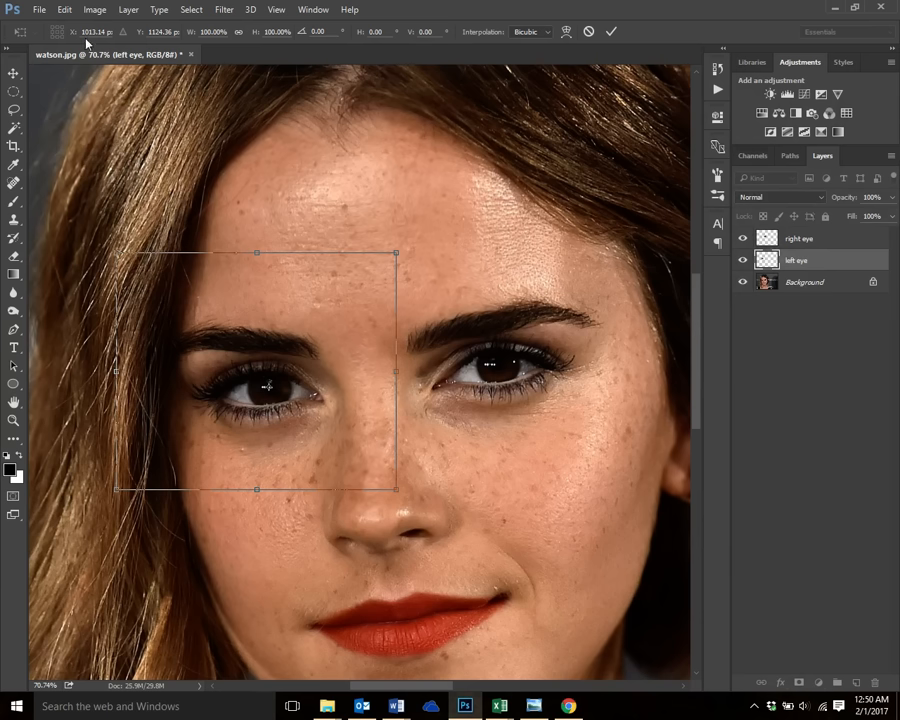
{"action": "left_click", "coordinate": [239, 32]}
{"action": "double_click", "coordinate": [214, 31]}
{"action": "type", "text": "1200"}
{"action": "key", "text": "Return"}
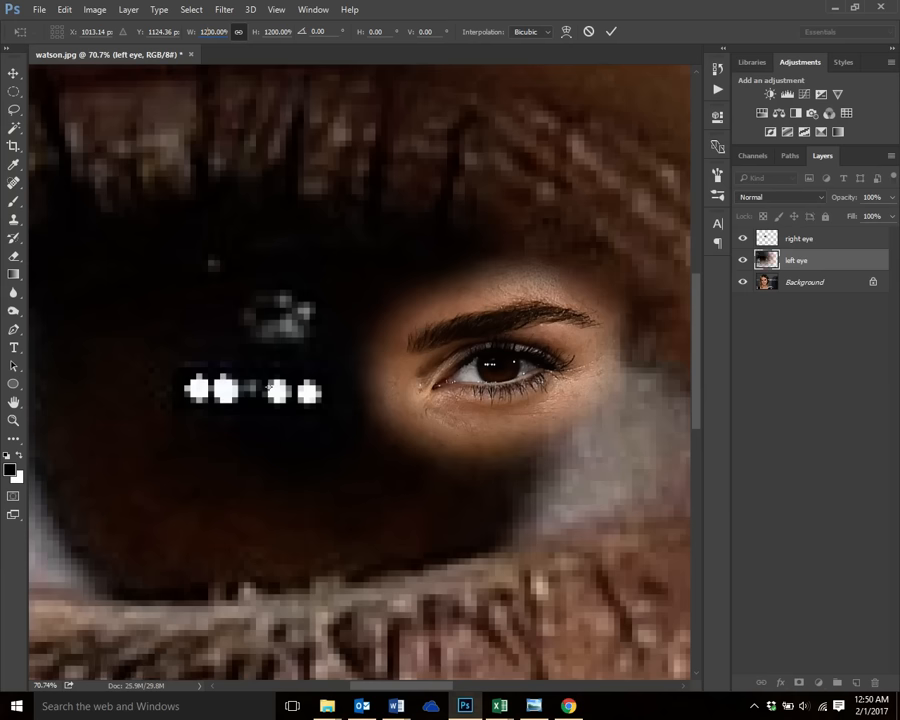
{"action": "type", "text": "120"}
{"action": "key", "text": "Return"}
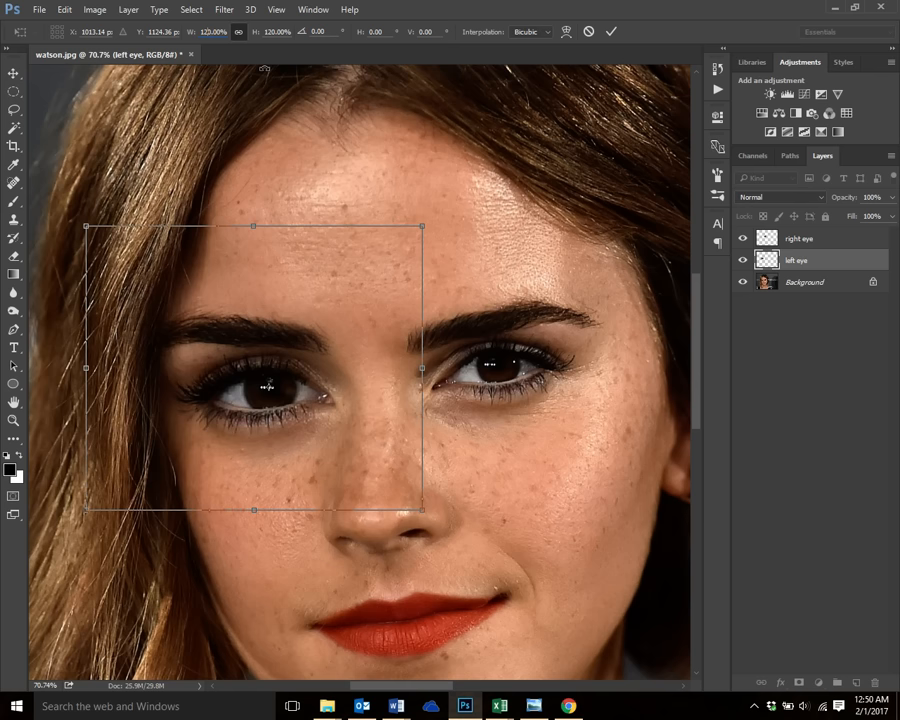
{"action": "type", "text": "125"}
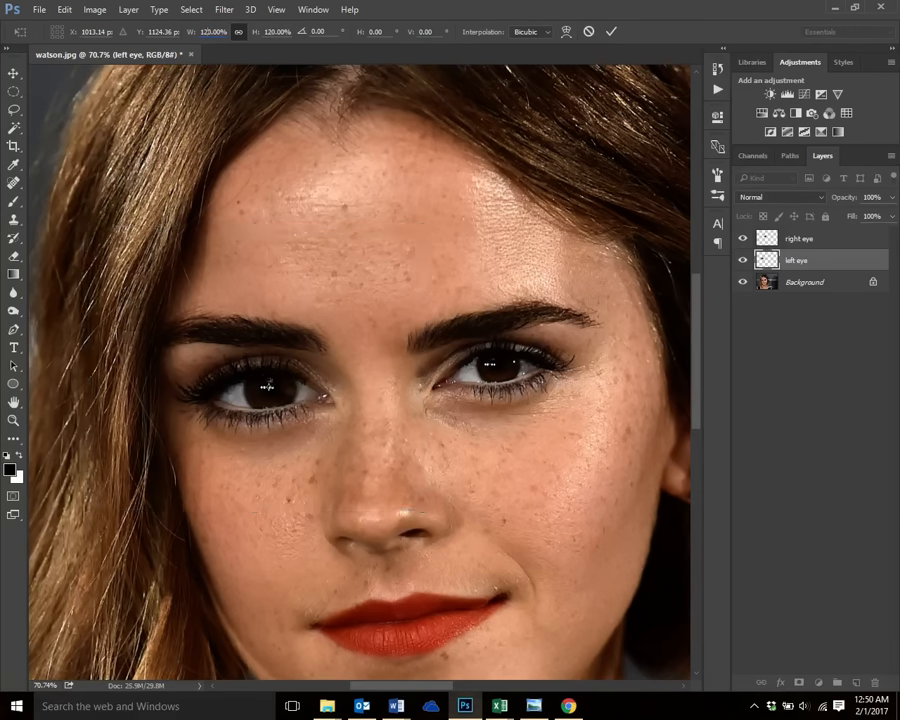
{"action": "key", "text": "Return"}
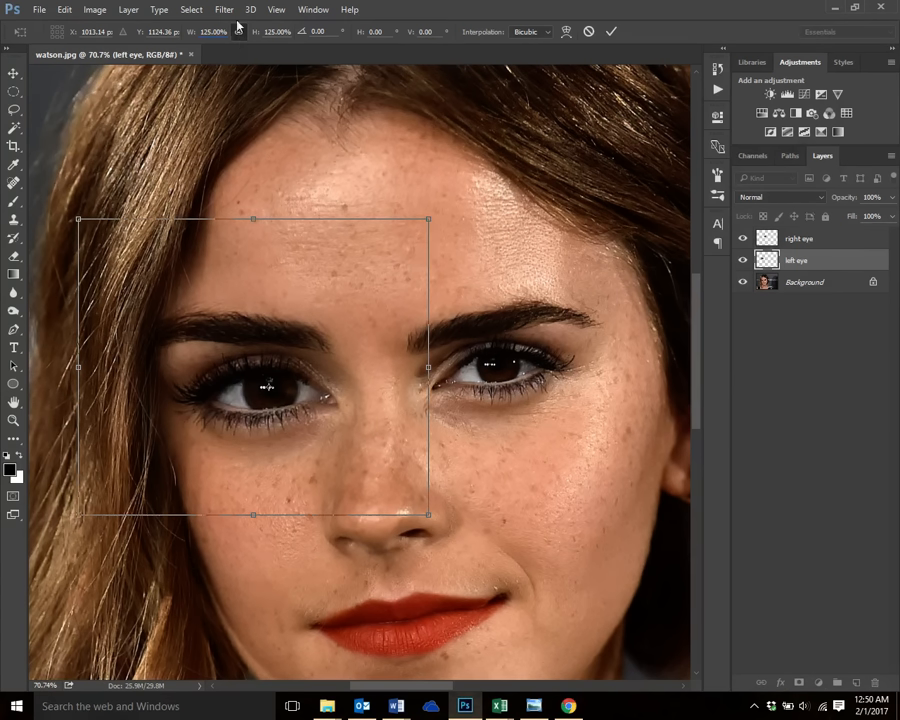
{"action": "left_click", "coordinate": [241, 32]}
{"action": "left_click", "coordinate": [612, 34]}
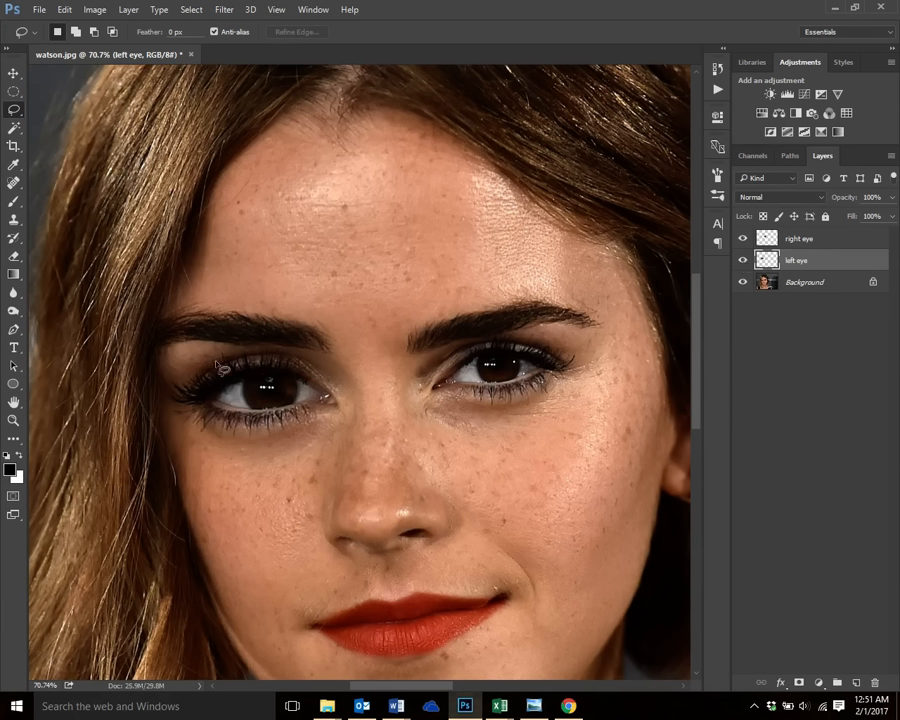
Start Free Transform on the right eye layer and move its reference point onto the pupil
{"action": "left_click", "coordinate": [807, 240]}
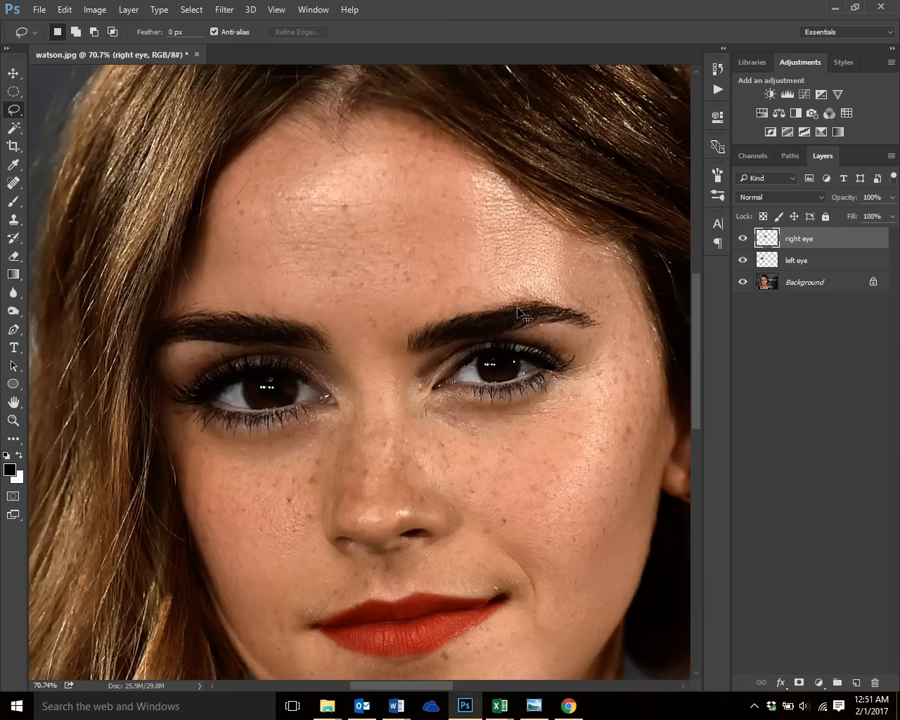
{"action": "key", "text": "ctrl+t"}
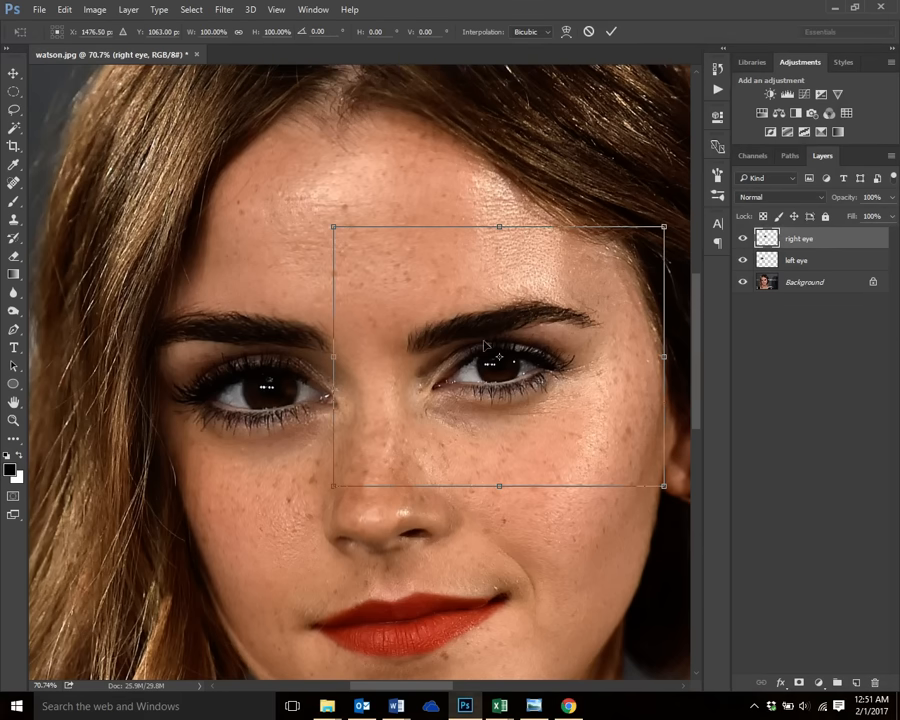
{"action": "scroll", "coordinate": [506, 360], "scroll_direction": "up", "scroll_amount": 2}
{"action": "scroll", "coordinate": [460, 366], "scroll_direction": "up", "scroll_amount": 3}
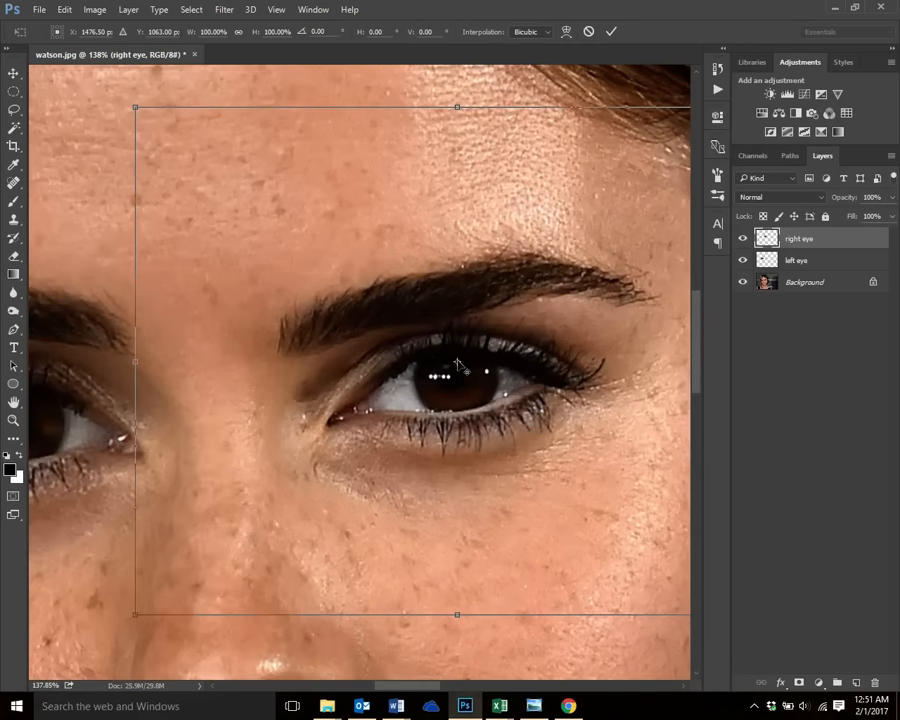
{"action": "left_click_drag", "start_coordinate": [459, 370], "coordinate": [455, 378]}
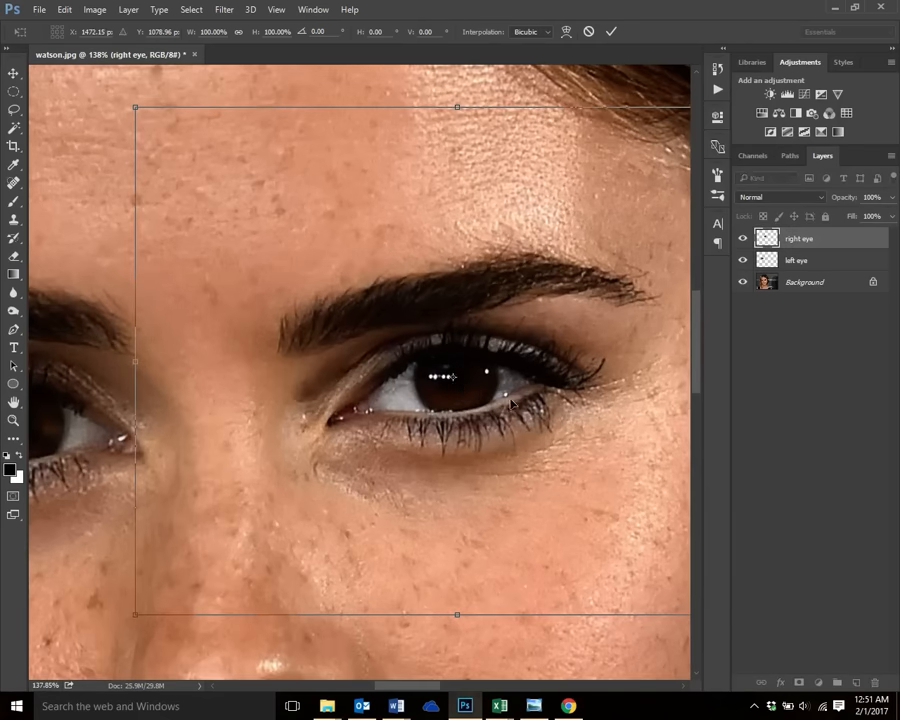
{"action": "scroll", "coordinate": [513, 385], "scroll_direction": "down", "scroll_amount": 5}
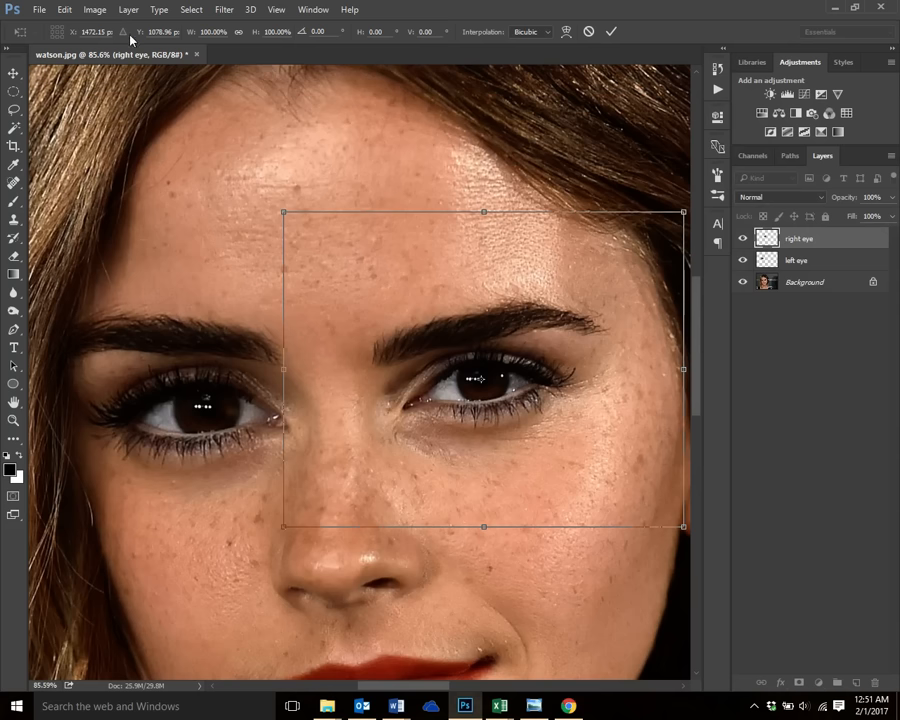
Scale the right eye layer proportionally to 125% and commit the transform
{"action": "left_click", "coordinate": [239, 32]}
{"action": "type", "text": "2"}
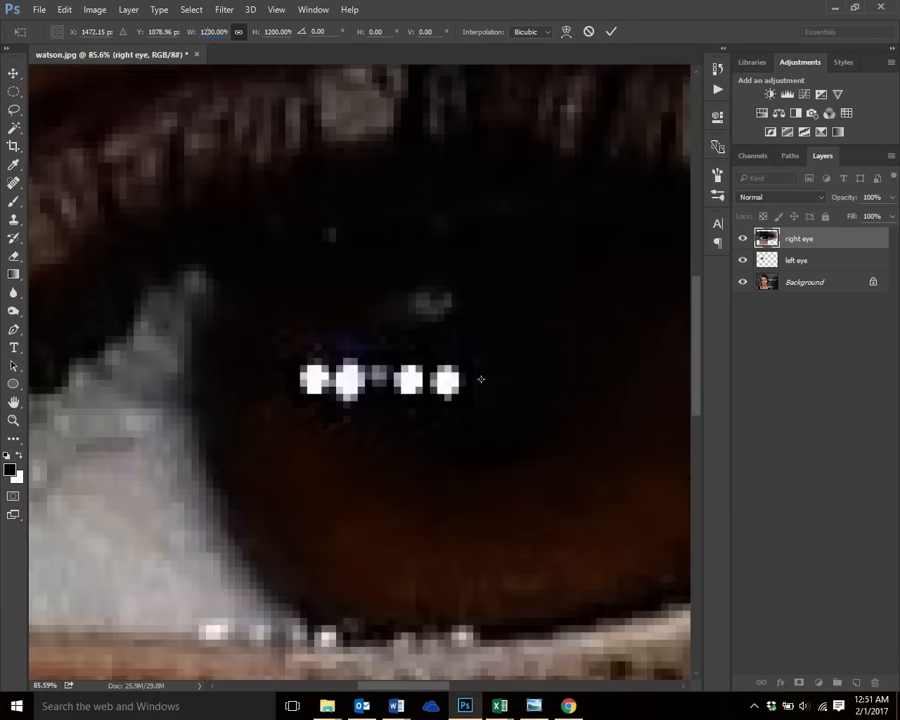
{"action": "type", "text": "5"}
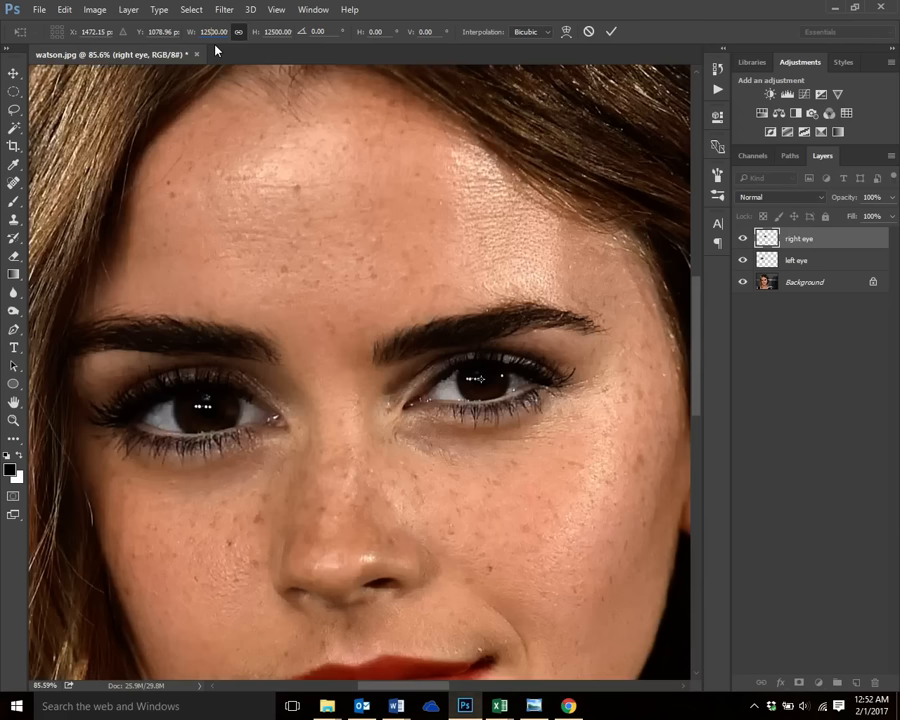
{"action": "key", "text": "Delete"}
{"action": "key", "text": "Delete"}
{"action": "key", "text": "Return"}
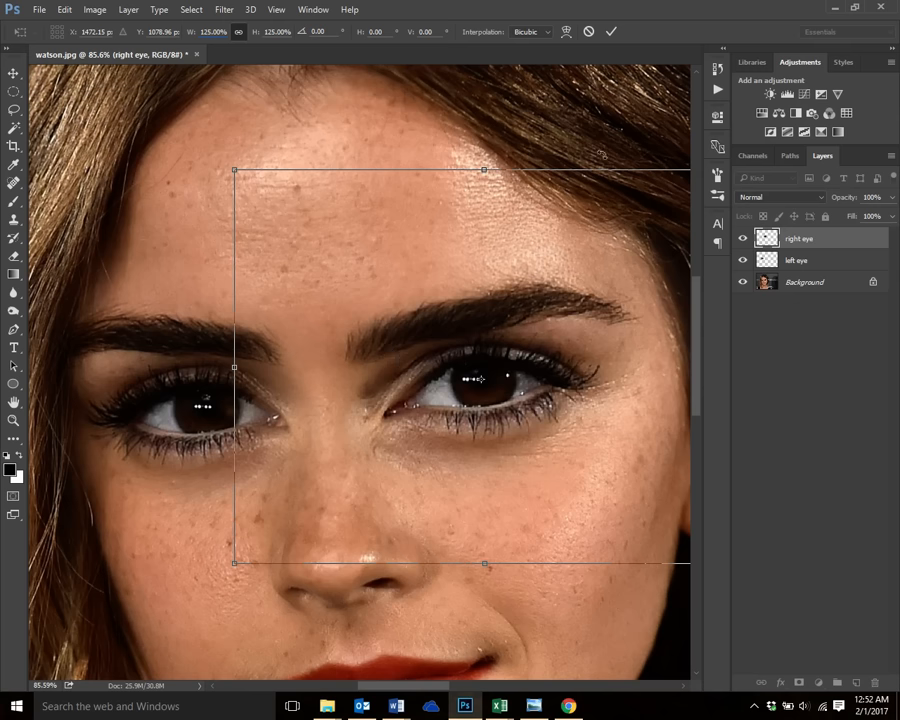
{"action": "left_click", "coordinate": [613, 33]}
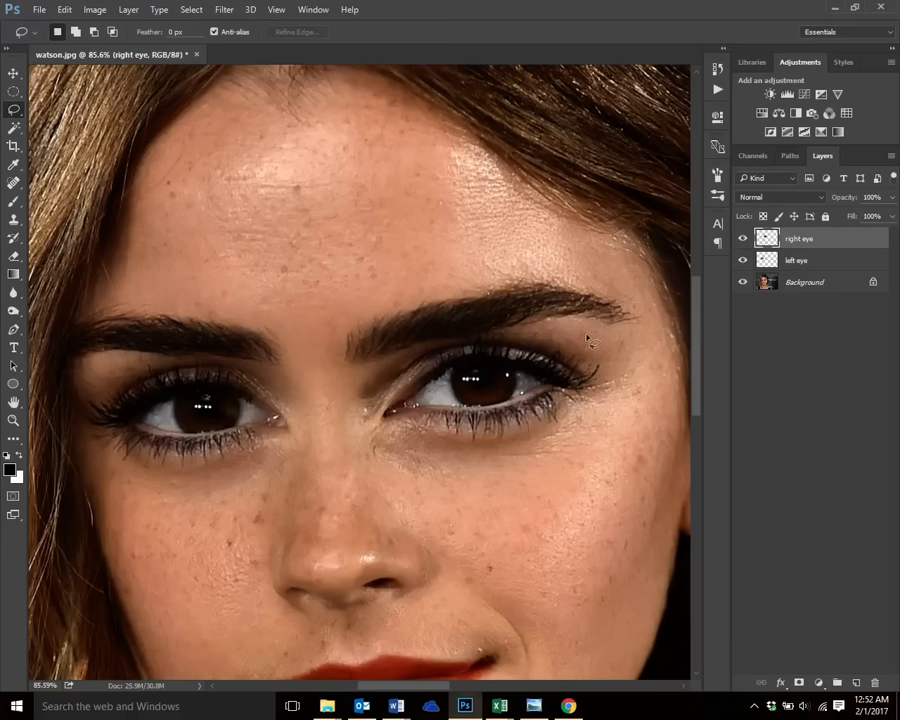
Add a layer mask to the left eye layer and paint it black with a size 45 soft brush where the eye overlaps the hair
{"action": "scroll", "coordinate": [590, 338], "scroll_direction": "down", "scroll_amount": 5}
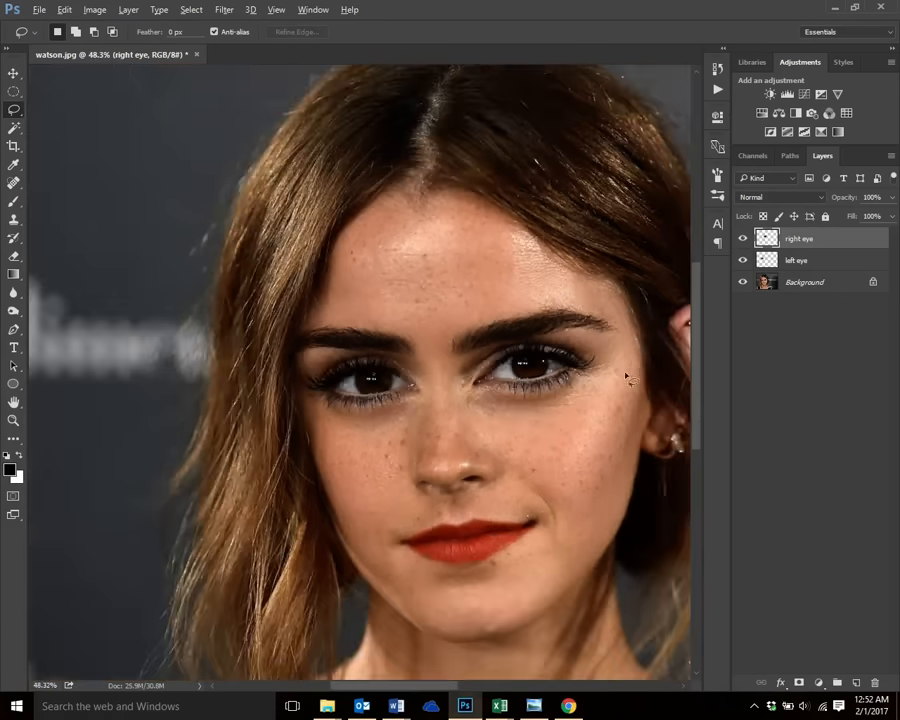
{"action": "scroll", "coordinate": [614, 451], "scroll_direction": "up", "scroll_amount": 3}
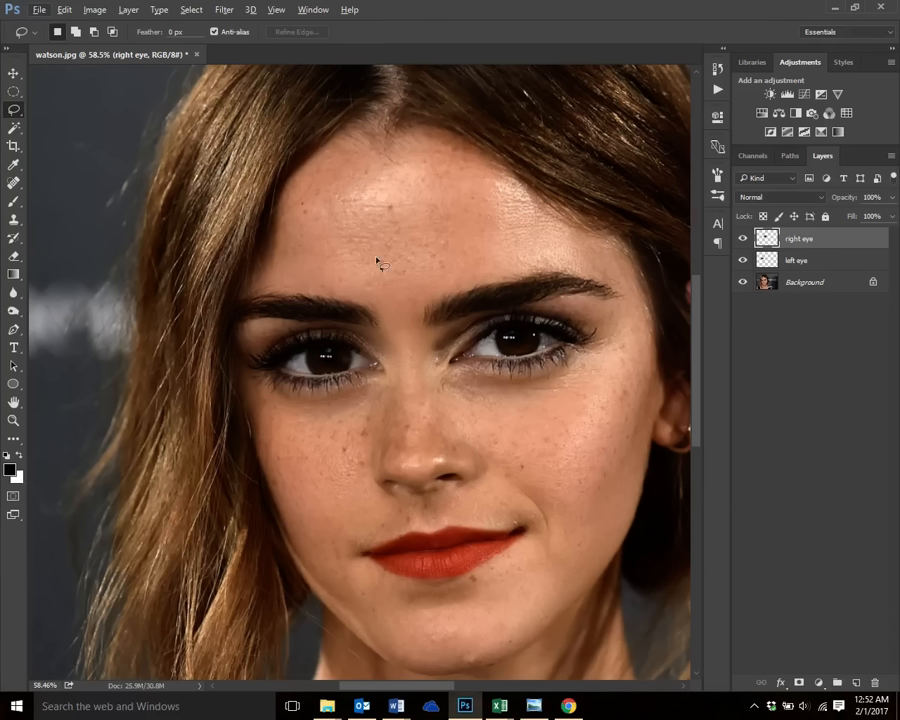
{"action": "left_click", "coordinate": [797, 262]}
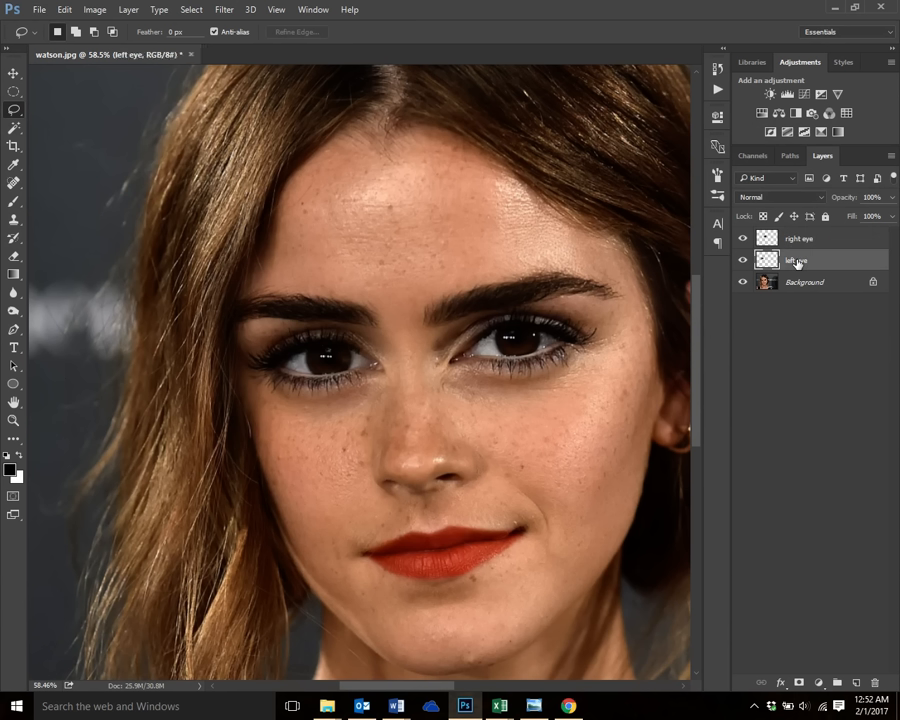
{"action": "left_click", "coordinate": [799, 684]}
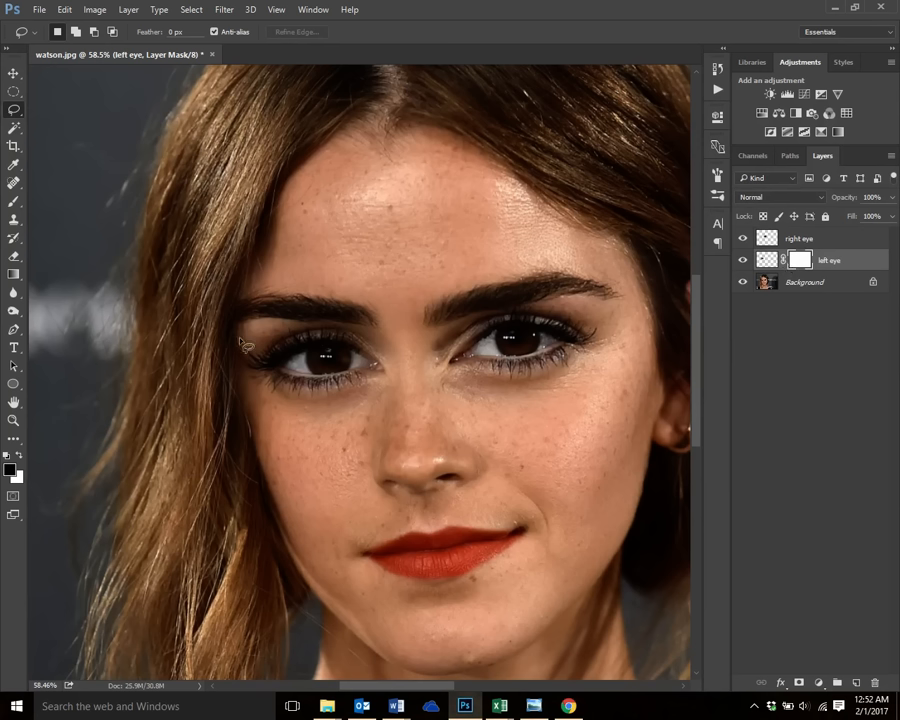
{"action": "left_click", "coordinate": [20, 456]}
{"action": "left_click", "coordinate": [20, 456]}
{"action": "left_click", "coordinate": [14, 203]}
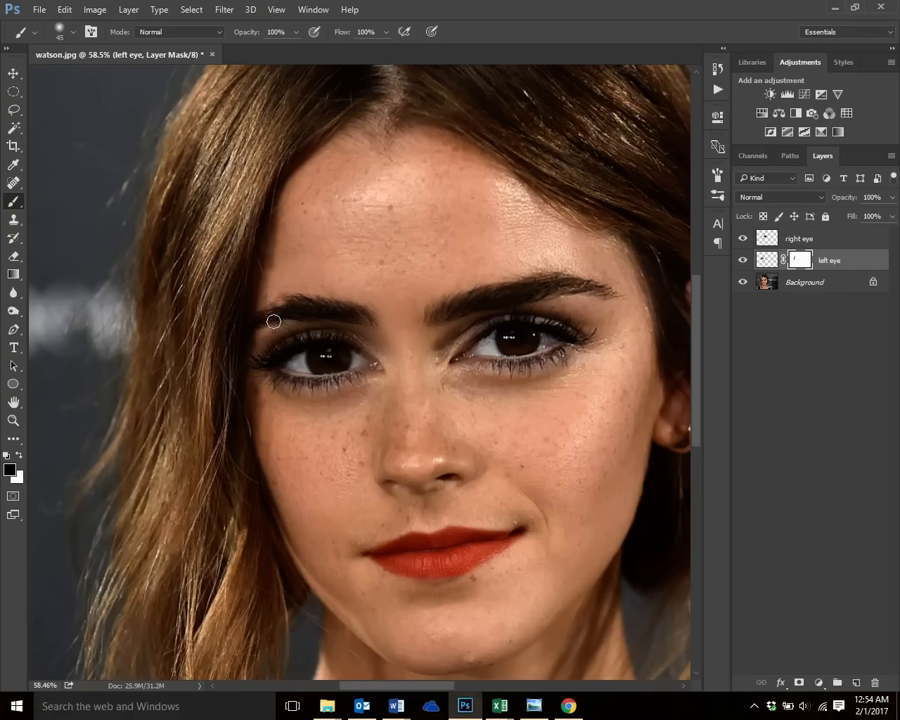
Add a layer mask to the right eye layer and paint out the outer tip of the eyebrow in black
{"action": "left_click", "coordinate": [831, 241]}
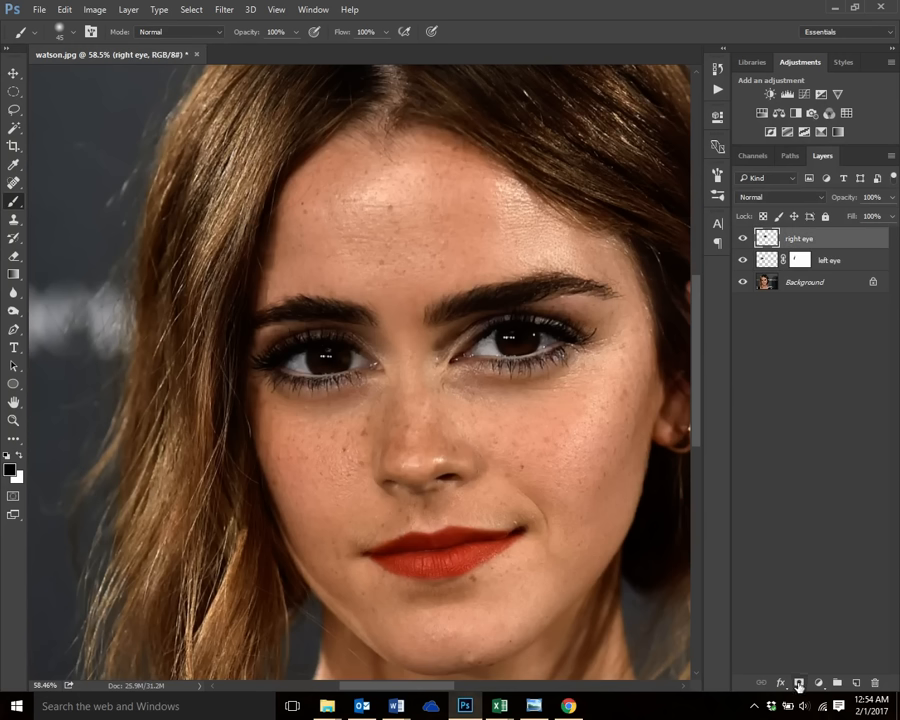
{"action": "left_click", "coordinate": [799, 684]}
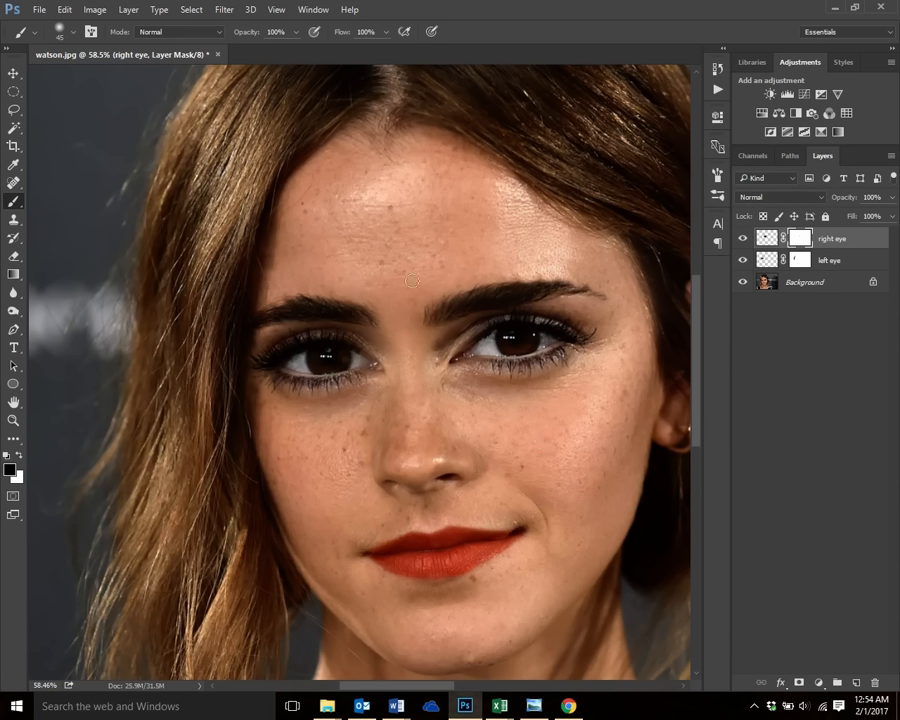
Draw a circular Elliptical Marquee selection around the left-hand iris, nudge it into place, and make the left eye layer active
{"action": "left_click", "coordinate": [15, 92]}
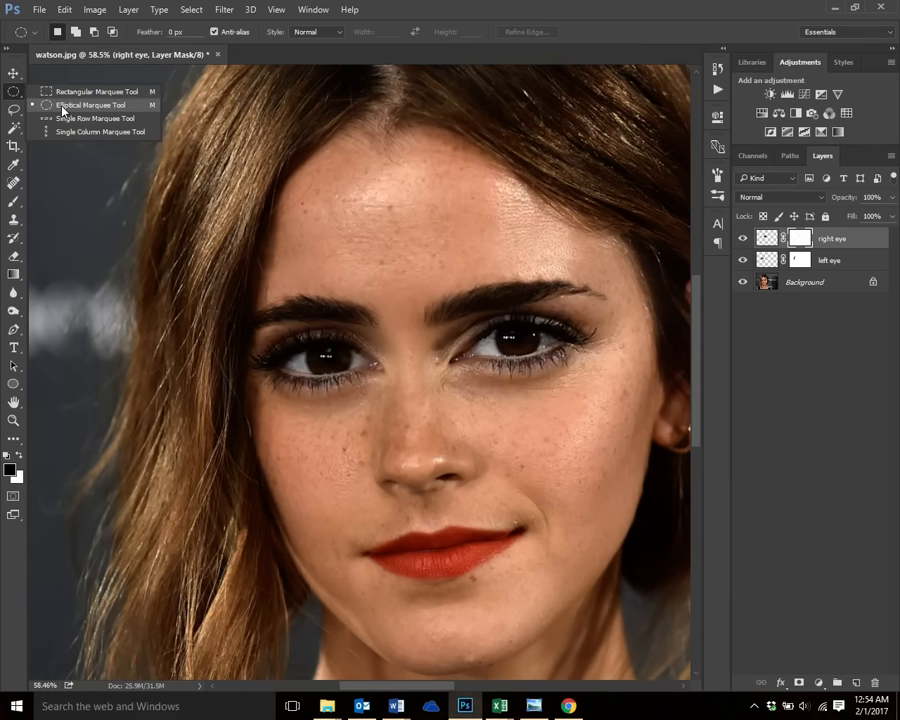
{"action": "left_click", "coordinate": [62, 108]}
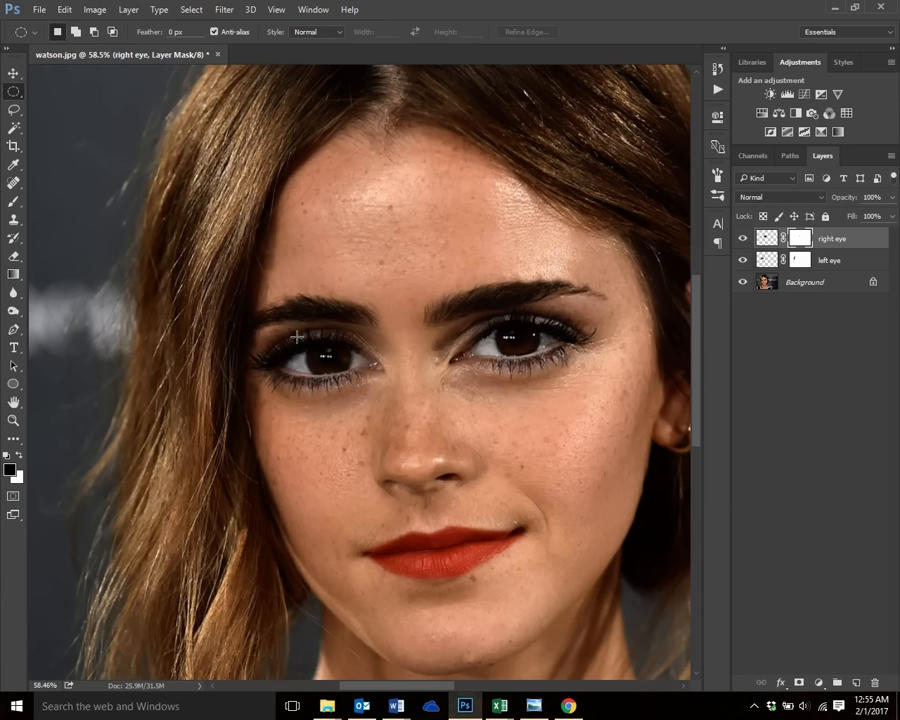
{"action": "left_click_drag", "start_coordinate": [298, 337], "coordinate": [357, 380]}
{"action": "scroll", "coordinate": [371, 345], "scroll_direction": "up", "scroll_amount": 5}
{"action": "scroll", "coordinate": [374, 345], "scroll_direction": "up", "scroll_amount": 1}
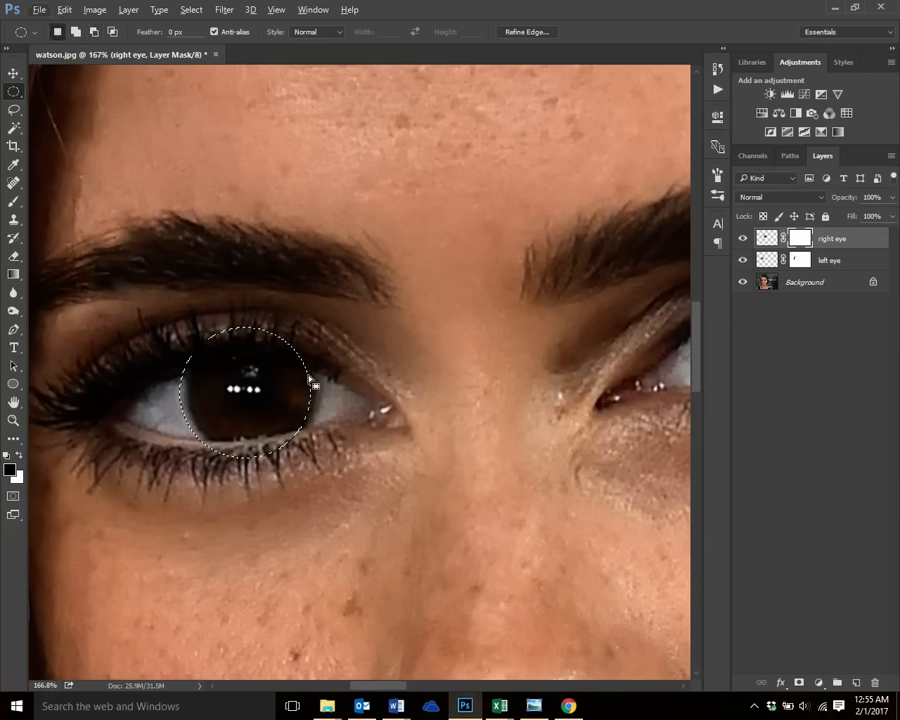
{"action": "left_click_drag", "start_coordinate": [310, 378], "coordinate": [314, 377]}
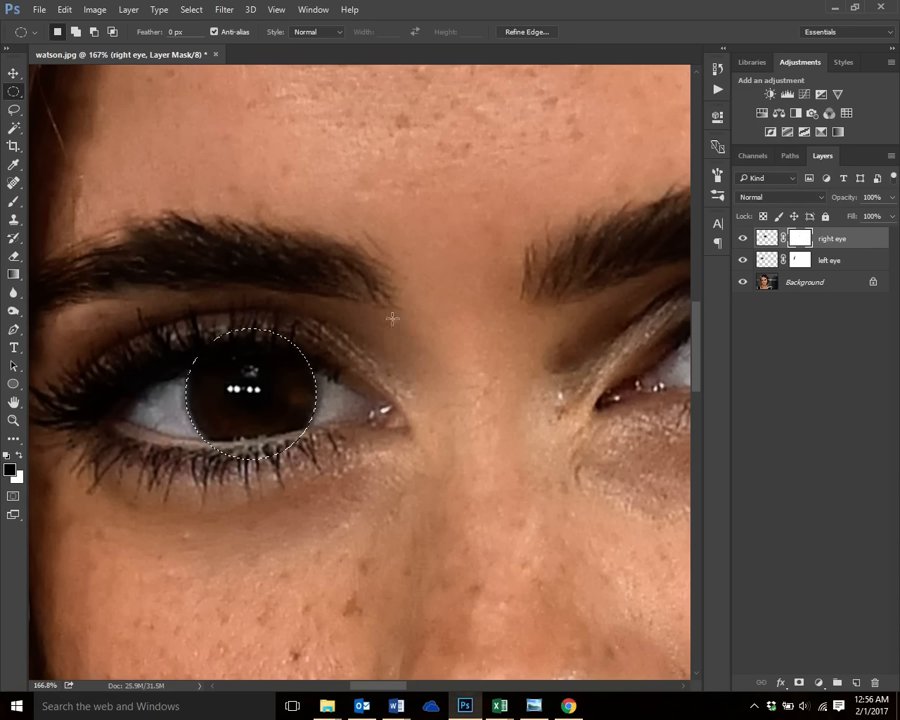
{"action": "left_click", "coordinate": [829, 262]}
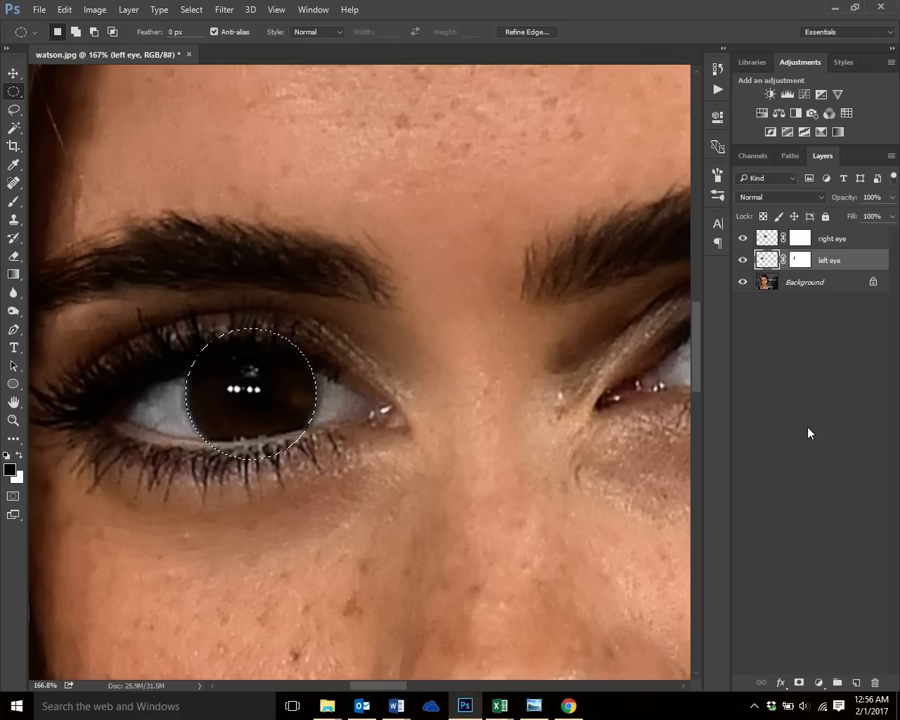
Copy the selected left-hand iris onto its own layer, check it against the hidden layers, and name the layer "left pupil"
{"action": "key", "text": "ctrl+j"}
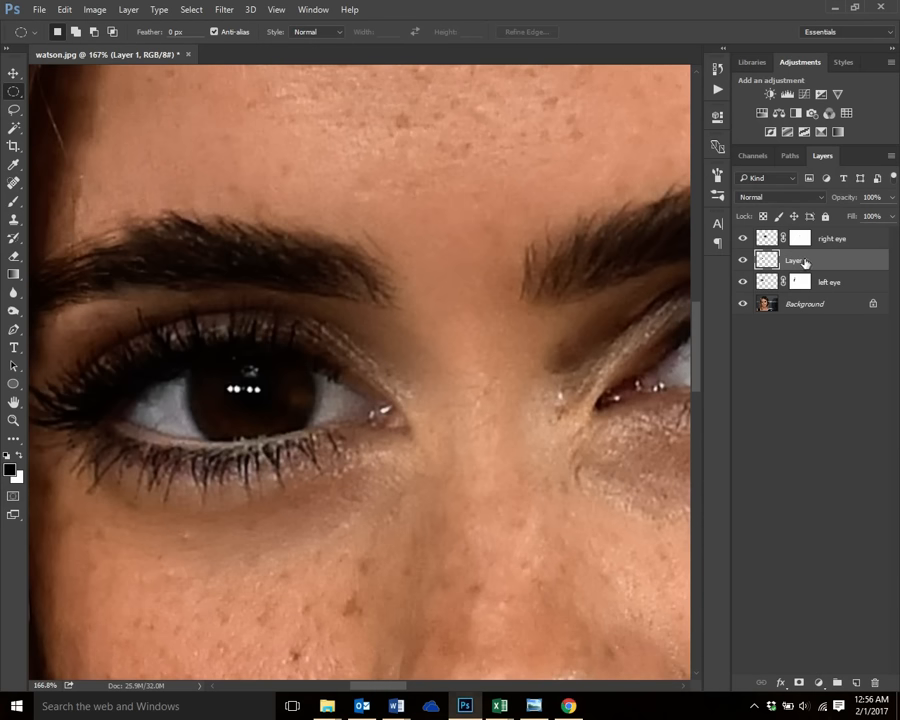
{"action": "left_click", "coordinate": [743, 304]}
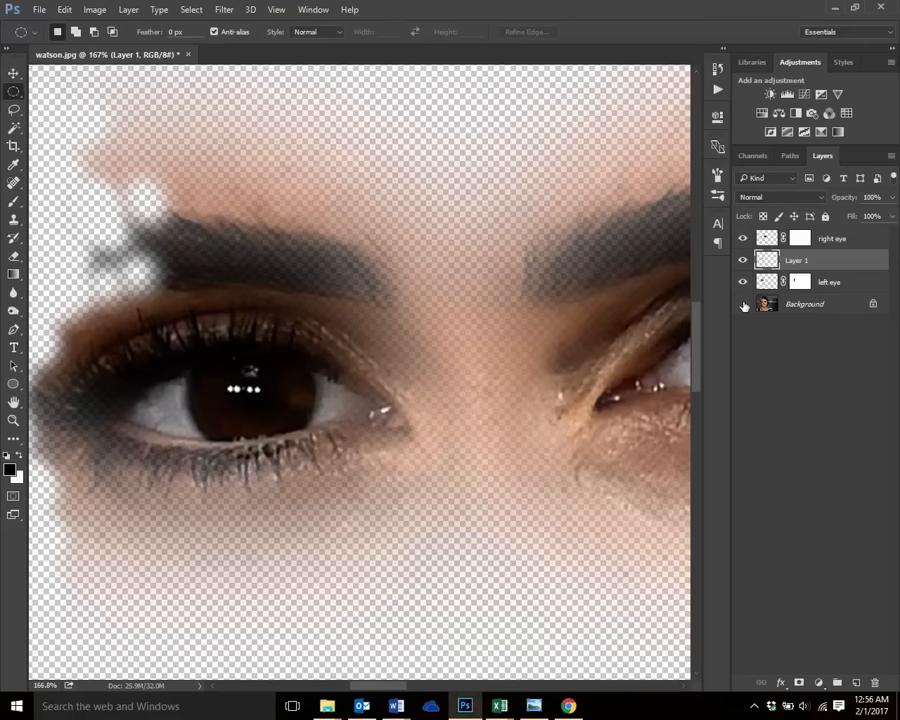
{"action": "left_click", "coordinate": [743, 282]}
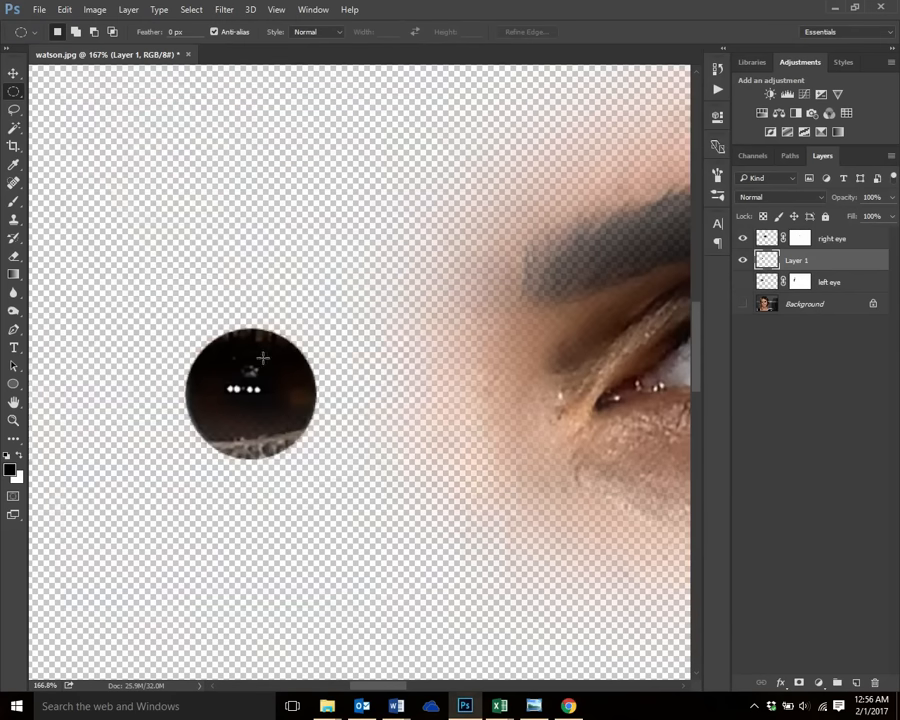
{"action": "left_click", "coordinate": [743, 282]}
{"action": "left_click", "coordinate": [743, 305]}
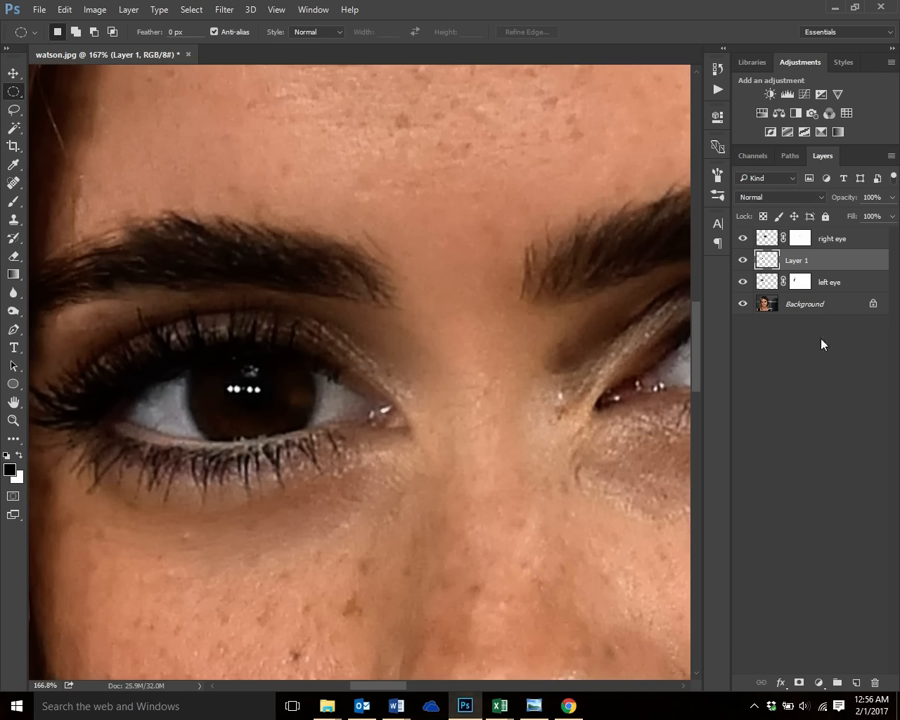
{"action": "double_click", "coordinate": [810, 260]}
{"action": "type", "text": "left pupil"}
{"action": "key", "text": "Return"}
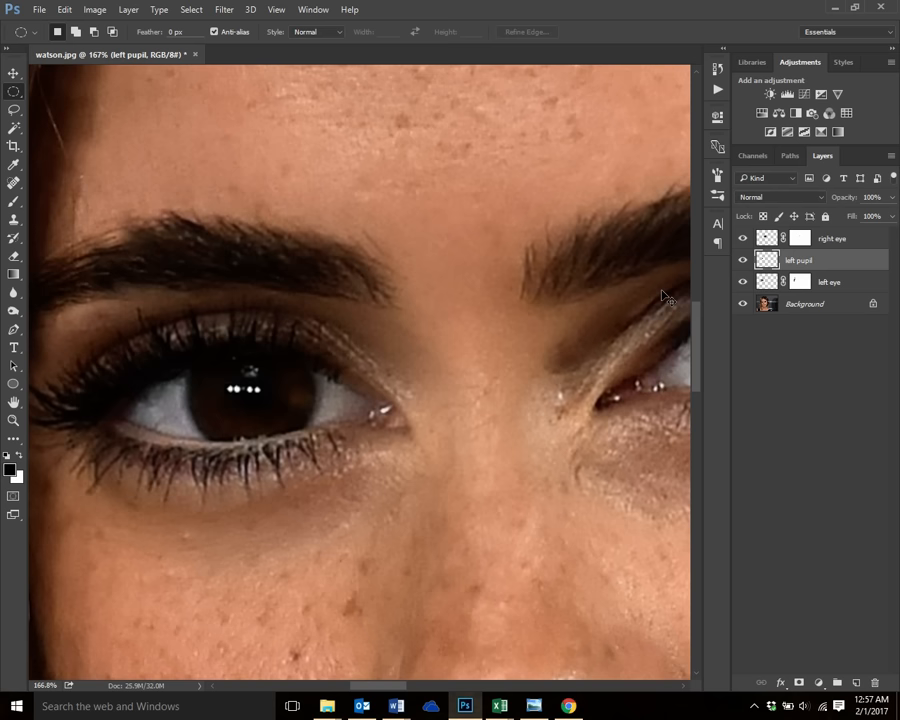
Scale the left pupil layer proportionally to 125% and commit the transform
{"action": "key", "text": "ctrl+t"}
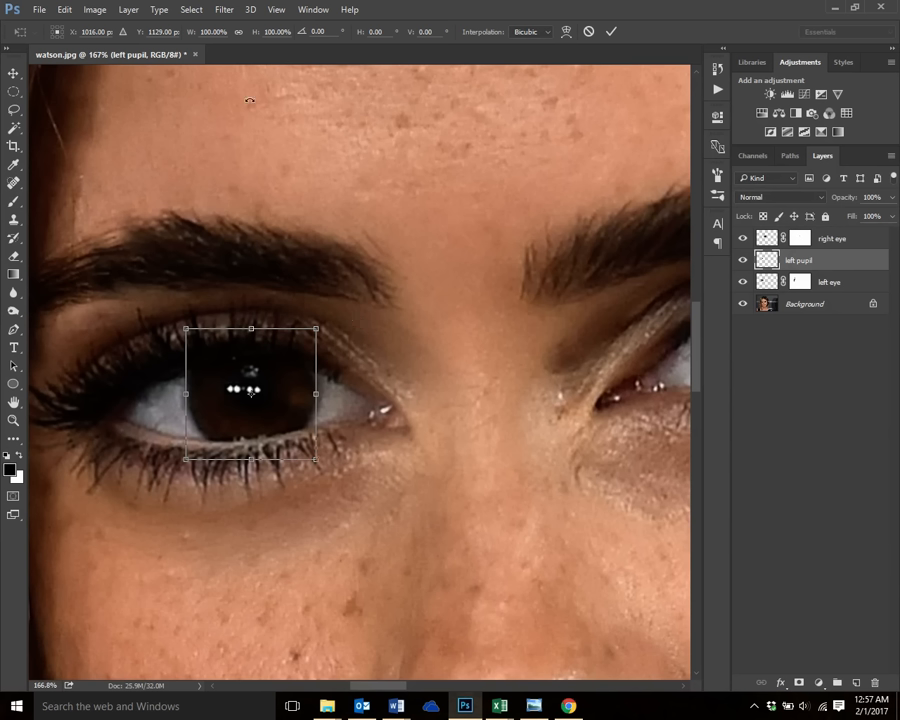
{"action": "left_click", "coordinate": [238, 32]}
{"action": "type", "text": "12"}
{"action": "key", "text": "Return"}
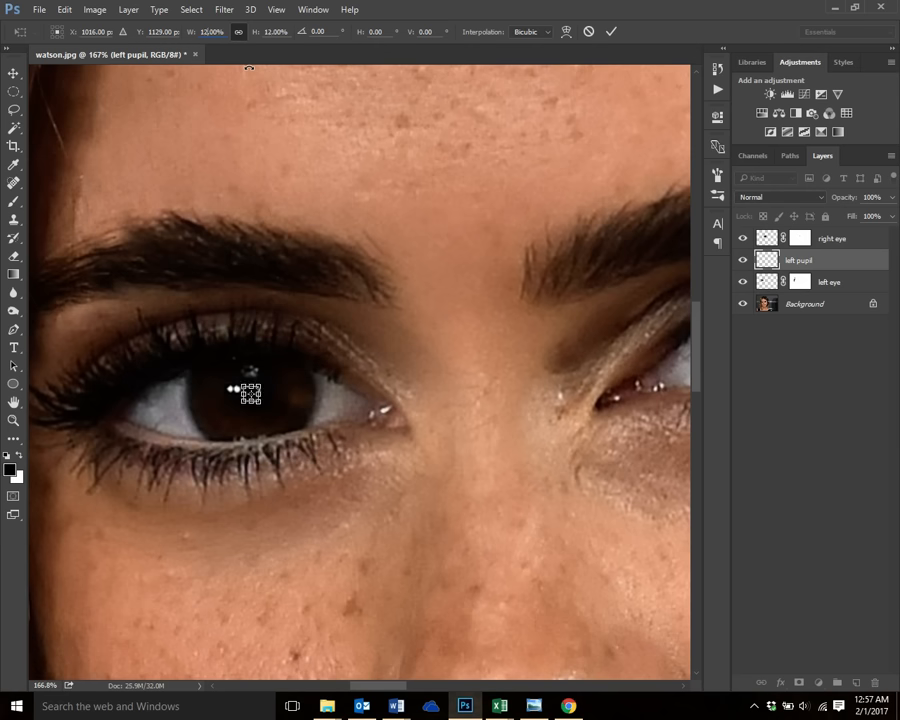
{"action": "type", "text": "125"}
{"action": "key", "text": "Return"}
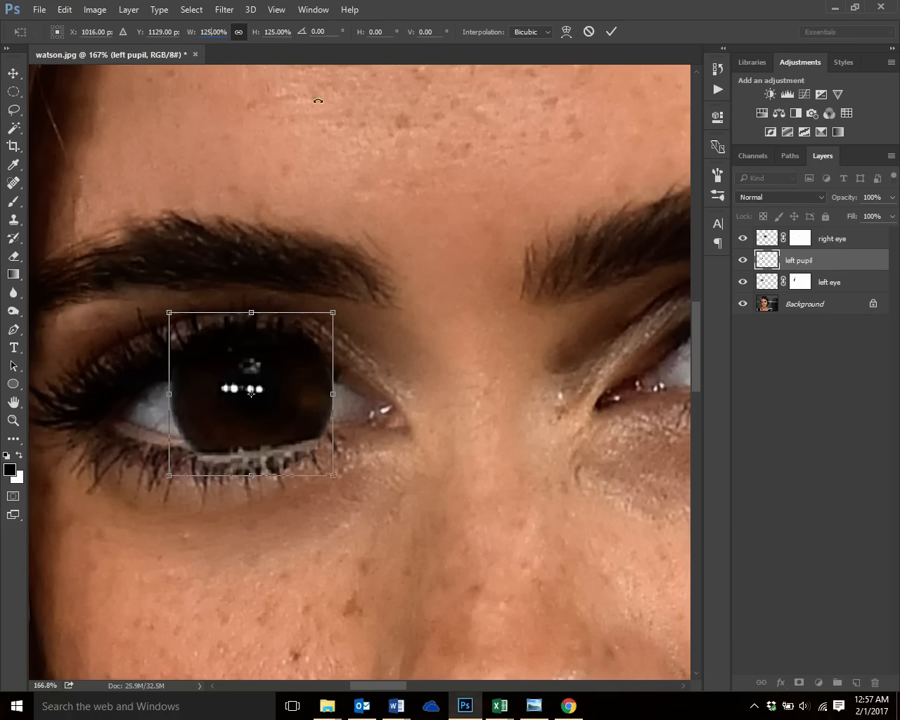
{"action": "left_click", "coordinate": [610, 33]}
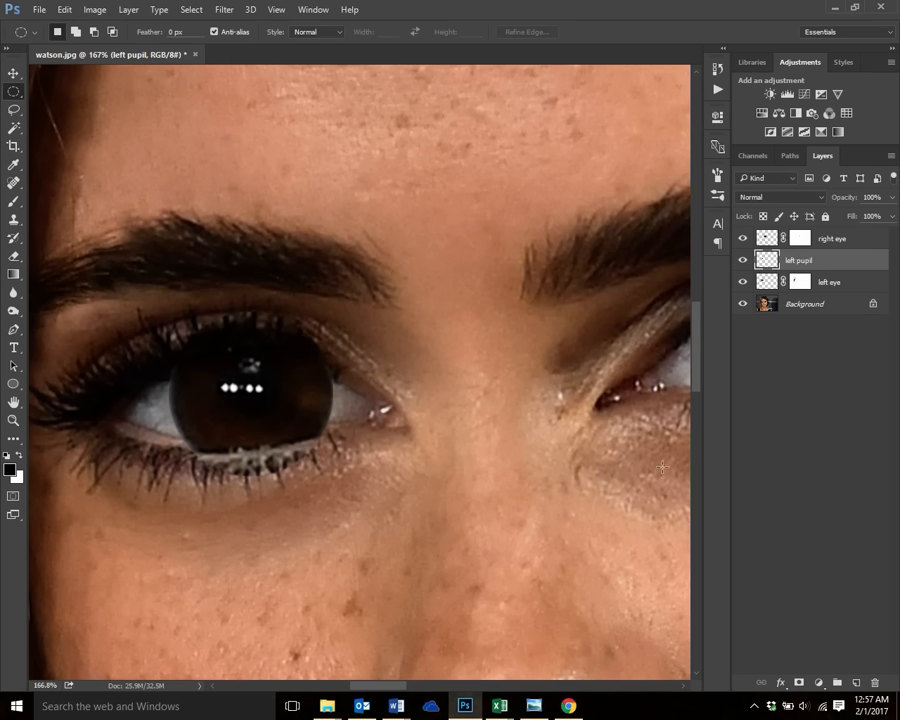
Add a layer mask to the left pupil layer and paint black with a size 28 soft brush where the iris overlaps the eyelids and lashes
{"action": "left_click", "coordinate": [799, 686]}
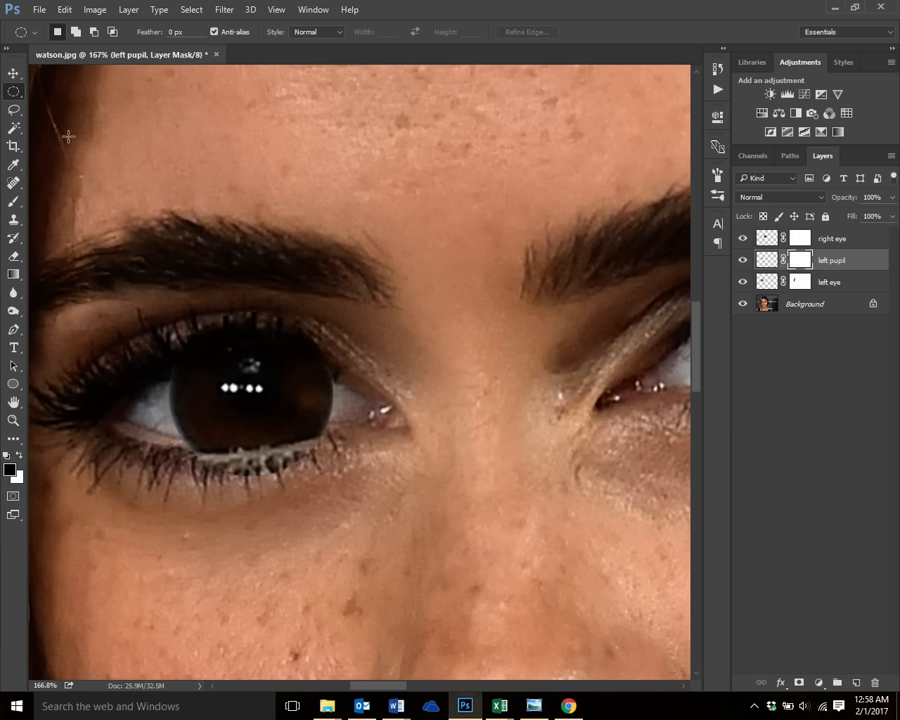
{"action": "left_click", "coordinate": [14, 203]}
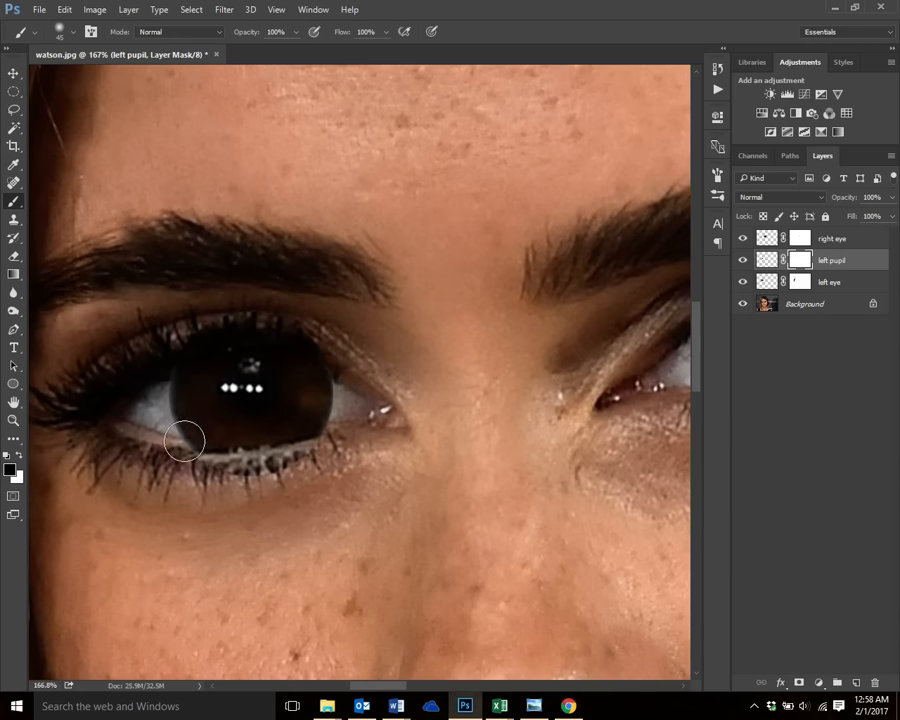
{"action": "left_click", "coordinate": [70, 34]}
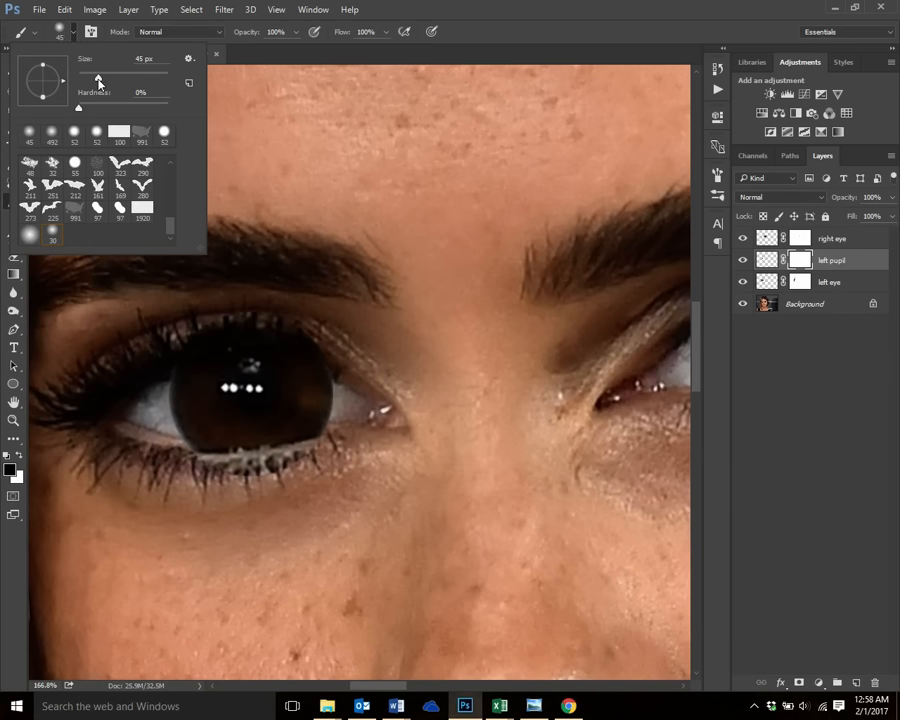
{"action": "left_click_drag", "start_coordinate": [98, 82], "coordinate": [91, 82]}
{"action": "mouse_move", "coordinate": [193, 461]}
{"action": "left_mouse_down"}
{"action": "mouse_move", "coordinate": [231, 462]}
{"action": "mouse_move", "coordinate": [184, 454]}
{"action": "mouse_move", "coordinate": [257, 458]}
{"action": "mouse_move", "coordinate": [337, 442]}
{"action": "mouse_move", "coordinate": [245, 458]}
{"action": "mouse_move", "coordinate": [171, 446]}
{"action": "mouse_move", "coordinate": [222, 456]}
{"action": "mouse_move", "coordinate": [341, 430]}
{"action": "mouse_move", "coordinate": [200, 451]}
{"action": "mouse_move", "coordinate": [275, 450]}
{"action": "mouse_move", "coordinate": [213, 452]}
{"action": "mouse_move", "coordinate": [318, 438]}
{"action": "mouse_move", "coordinate": [211, 449]}
{"action": "mouse_move", "coordinate": [292, 442]}
{"action": "mouse_move", "coordinate": [222, 446]}
{"action": "left_mouse_up"}
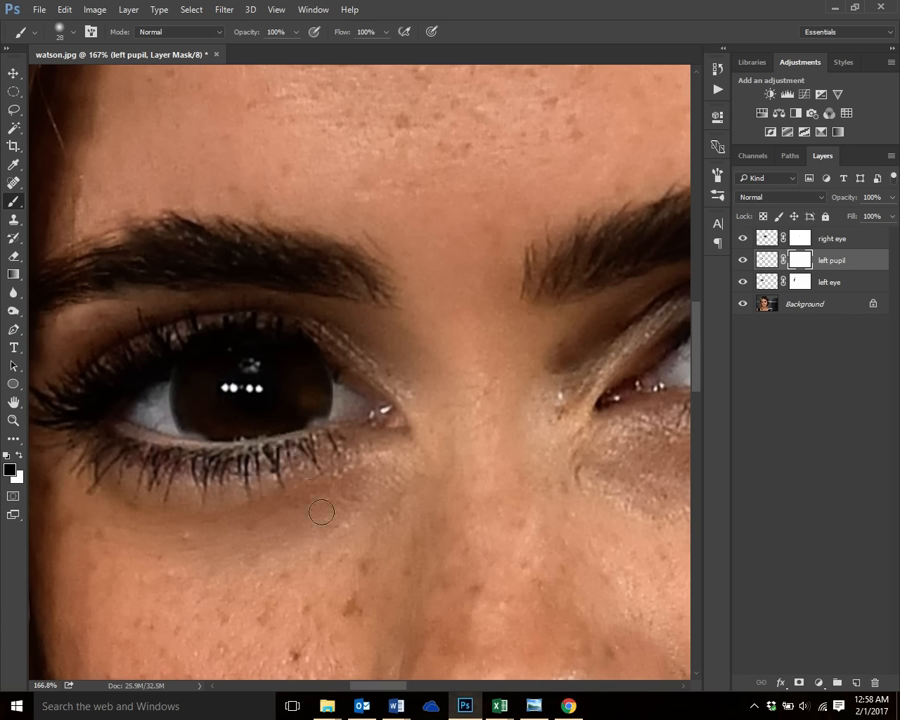
{"action": "mouse_move", "coordinate": [327, 431]}
{"action": "left_mouse_down"}
{"action": "mouse_move", "coordinate": [224, 460]}
{"action": "mouse_move", "coordinate": [182, 452]}
{"action": "left_mouse_up"}
{"action": "mouse_move", "coordinate": [347, 376]}
{"action": "left_mouse_down"}
{"action": "mouse_move", "coordinate": [322, 338]}
{"action": "mouse_move", "coordinate": [351, 347]}
{"action": "mouse_move", "coordinate": [279, 327]}
{"action": "mouse_move", "coordinate": [233, 323]}
{"action": "mouse_move", "coordinate": [175, 346]}
{"action": "mouse_move", "coordinate": [217, 334]}
{"action": "mouse_move", "coordinate": [301, 337]}
{"action": "mouse_move", "coordinate": [339, 358]}
{"action": "mouse_move", "coordinate": [261, 327]}
{"action": "mouse_move", "coordinate": [171, 354]}
{"action": "mouse_move", "coordinate": [236, 331]}
{"action": "mouse_move", "coordinate": [318, 346]}
{"action": "left_mouse_up"}
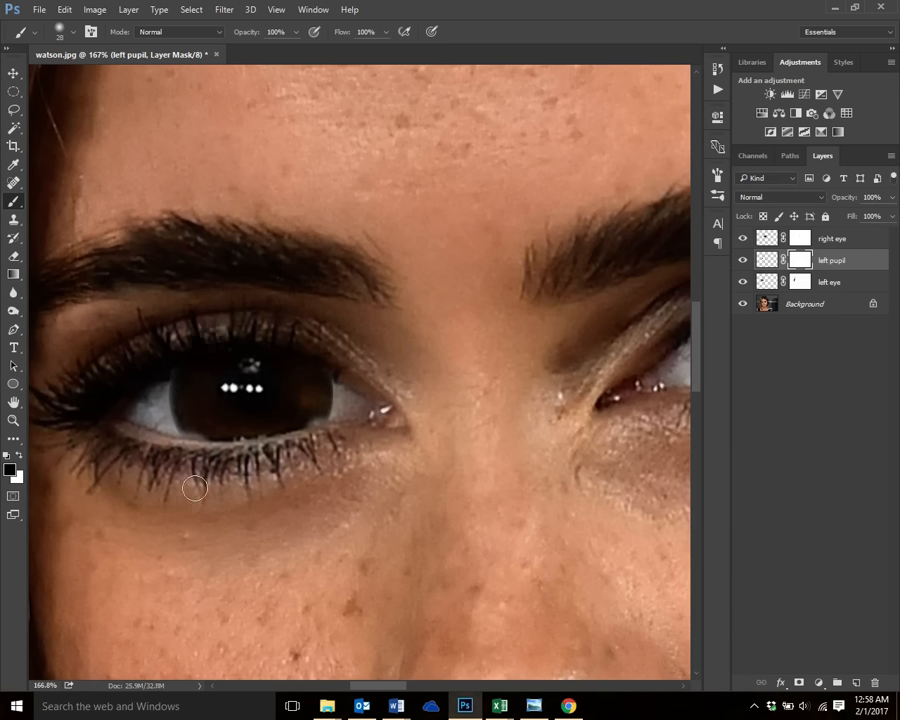
Switch the foreground colour to white and paint on the left pupil mask to restore the edges of the iris
{"action": "left_click", "coordinate": [18, 456]}
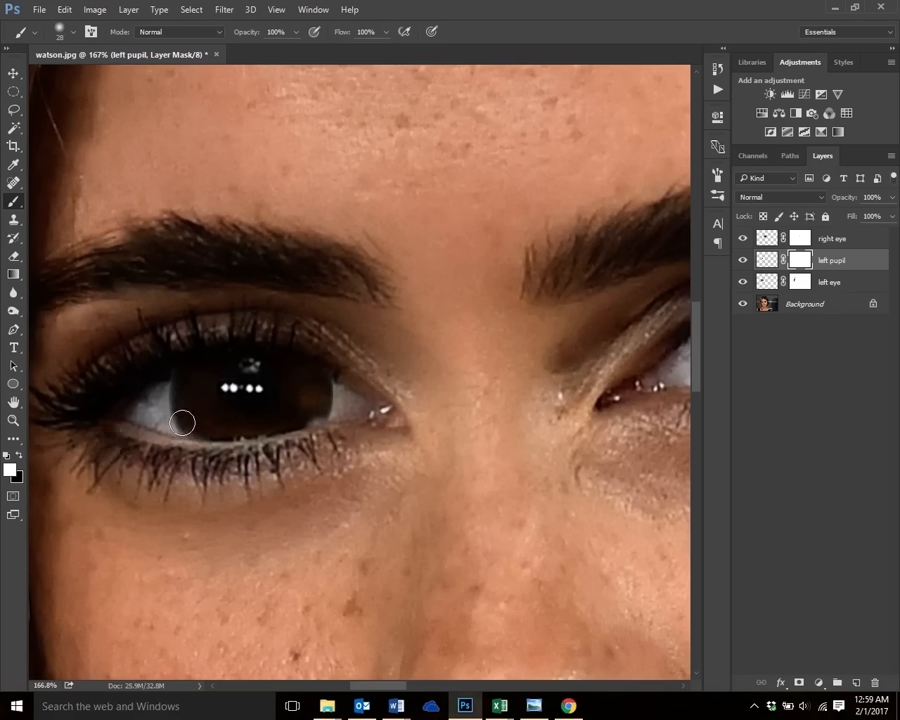
{"action": "mouse_move", "coordinate": [182, 423]}
{"action": "left_mouse_down"}
{"action": "mouse_move", "coordinate": [328, 403]}
{"action": "mouse_move", "coordinate": [303, 416]}
{"action": "mouse_move", "coordinate": [326, 404]}
{"action": "mouse_move", "coordinate": [374, 412]}
{"action": "mouse_move", "coordinate": [355, 422]}
{"action": "mouse_move", "coordinate": [252, 411]}
{"action": "mouse_move", "coordinate": [185, 421]}
{"action": "mouse_move", "coordinate": [216, 426]}
{"action": "mouse_move", "coordinate": [194, 426]}
{"action": "mouse_move", "coordinate": [205, 426]}
{"action": "mouse_move", "coordinate": [195, 427]}
{"action": "mouse_move", "coordinate": [191, 409]}
{"action": "mouse_move", "coordinate": [202, 372]}
{"action": "mouse_move", "coordinate": [254, 365]}
{"action": "mouse_move", "coordinate": [298, 398]}
{"action": "left_mouse_up"}
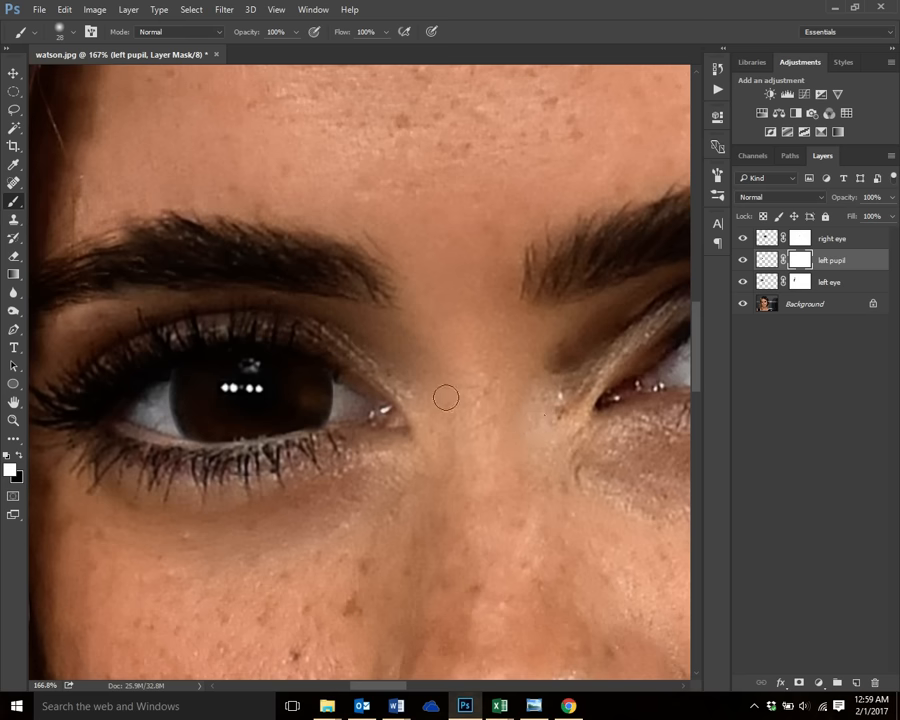
{"action": "scroll", "coordinate": [440, 410], "scroll_direction": "down", "scroll_amount": 5}
{"action": "scroll", "coordinate": [485, 418], "scroll_direction": "down", "scroll_amount": 1}
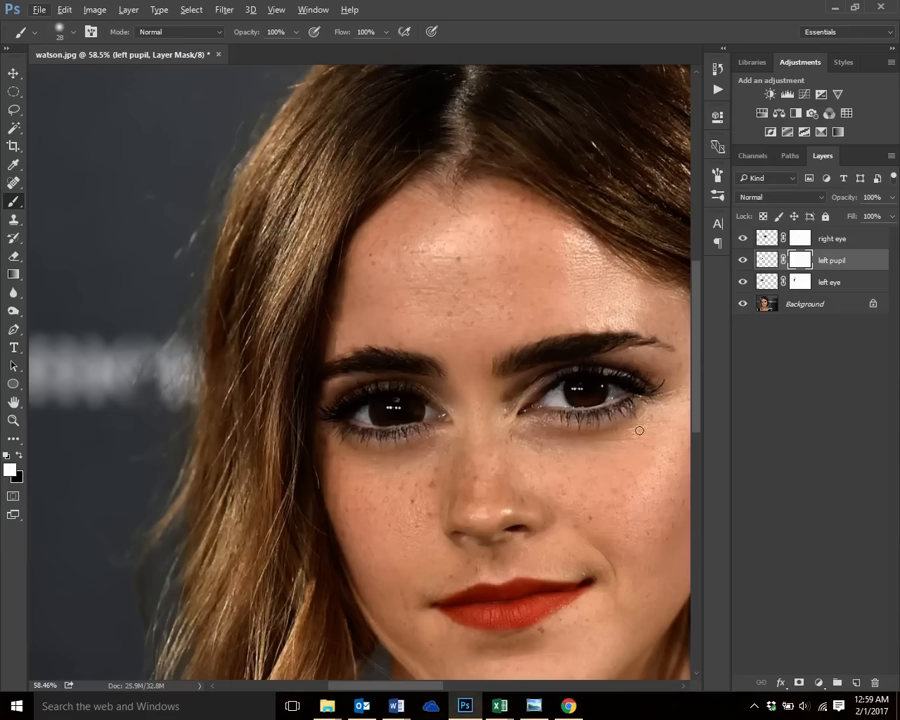
Make the right eye layer active, draw a circular Elliptical Marquee selection around its iris, and move the selection into place
{"action": "left_click", "coordinate": [850, 238]}
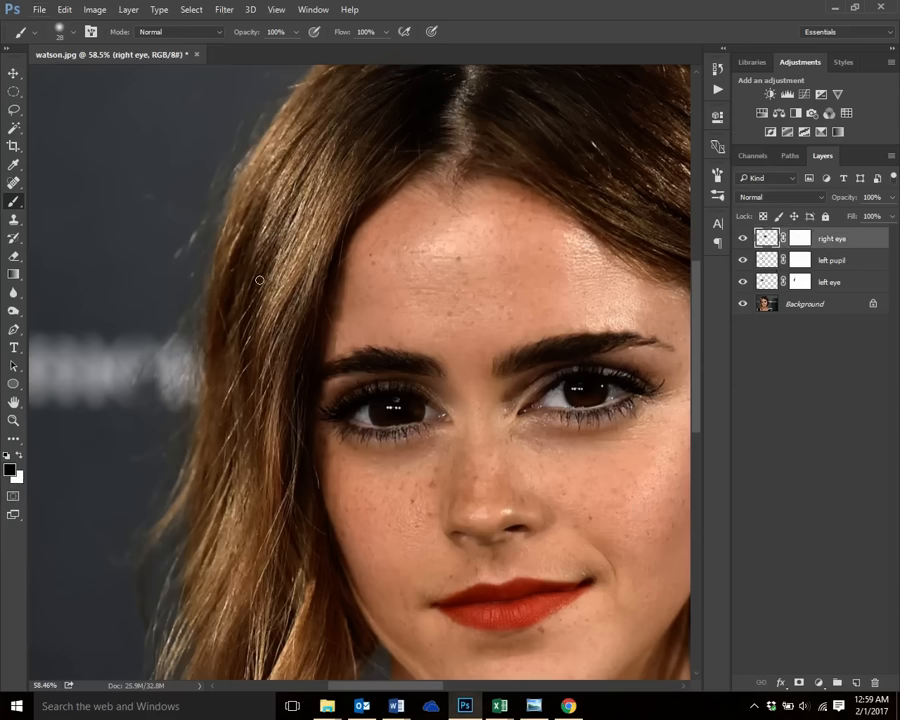
{"action": "scroll", "coordinate": [545, 376], "scroll_direction": "up", "scroll_amount": 8}
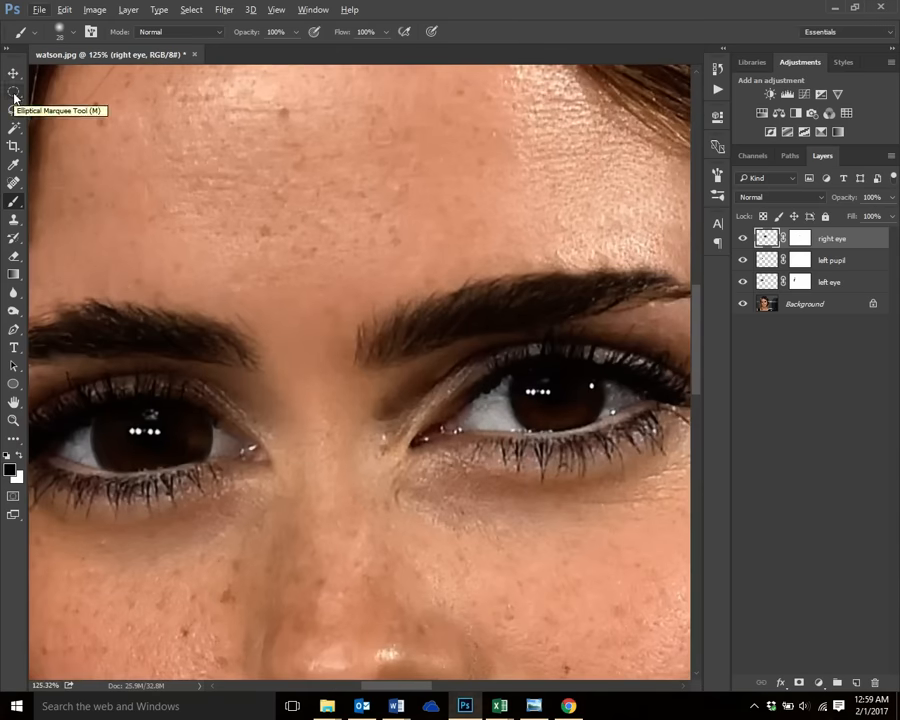
{"action": "left_click", "coordinate": [14, 95]}
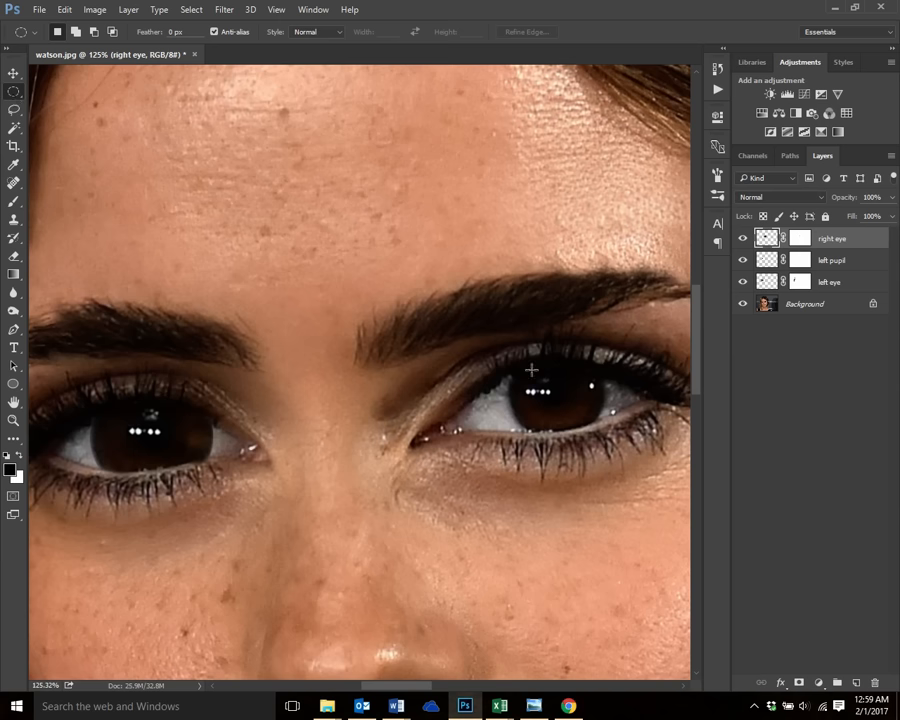
{"action": "left_click_drag", "start_coordinate": [517, 362], "coordinate": [222, 445]}
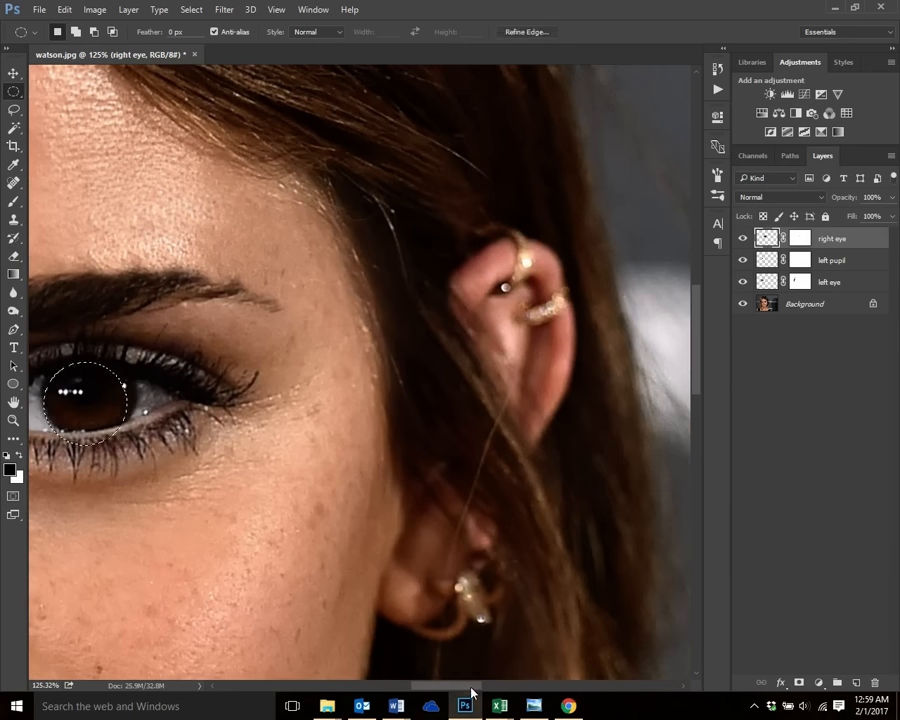
{"action": "left_click_drag", "start_coordinate": [470, 687], "coordinate": [437, 687]}
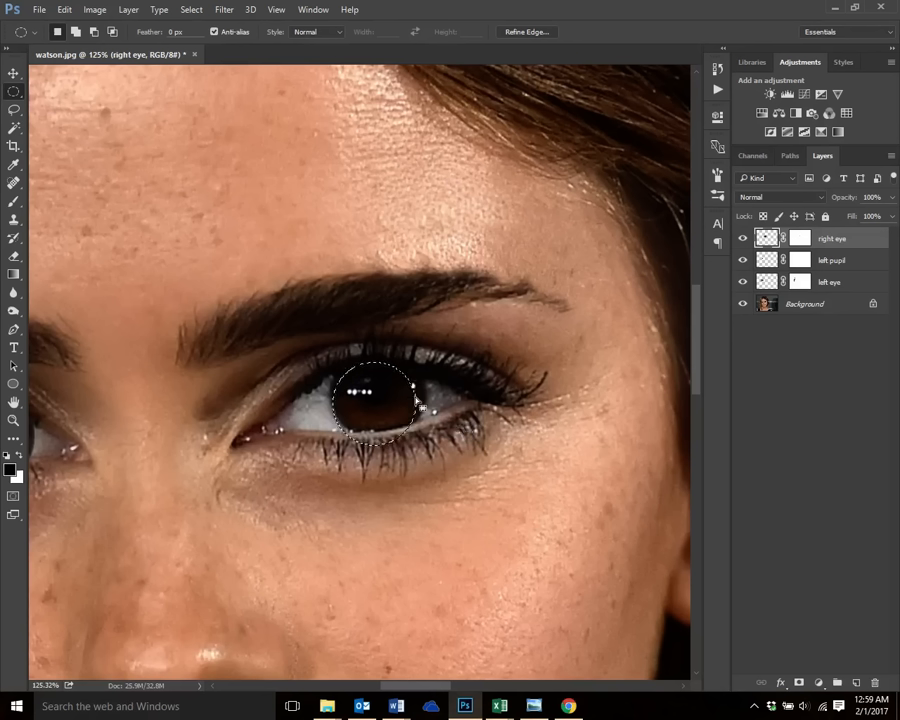
{"action": "left_click_drag", "start_coordinate": [420, 405], "coordinate": [425, 400]}
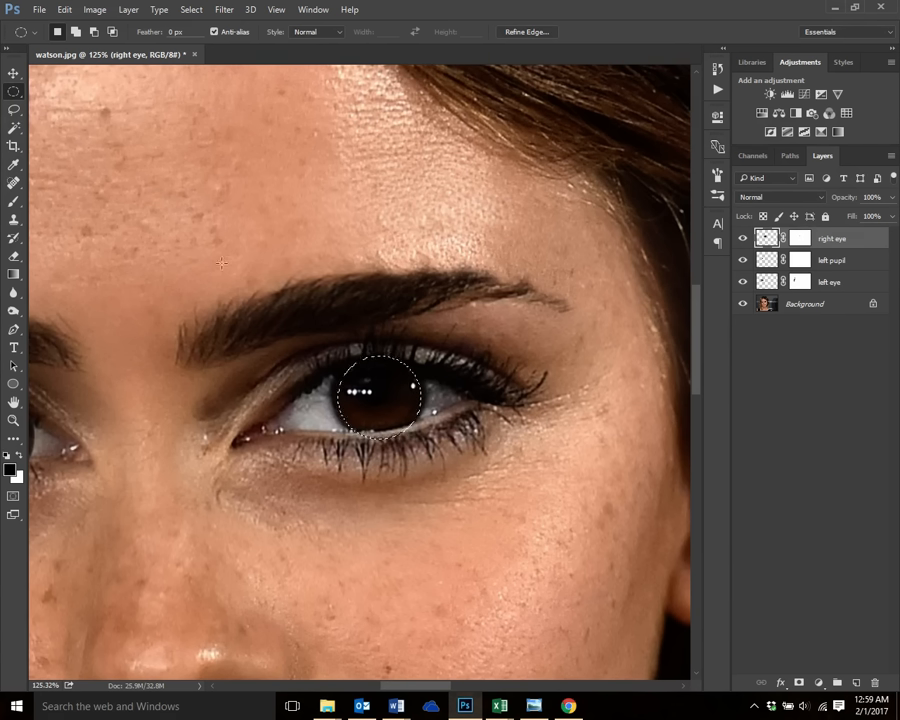
Add a second ellipse to the selection to take in the full width of the right-hand iris, and nudge it into place
{"action": "key", "text": "shift"}
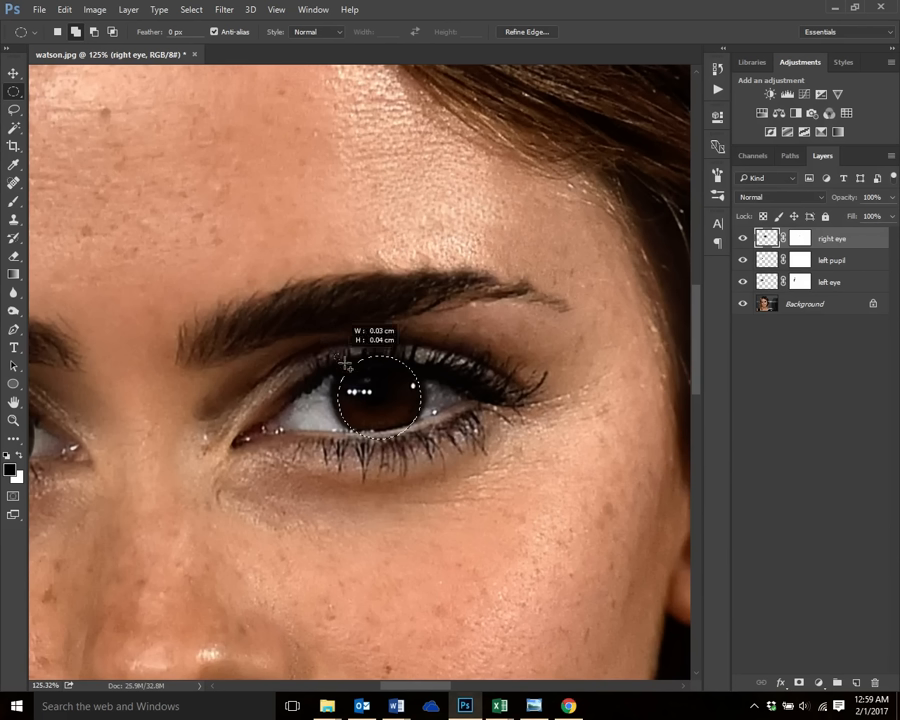
{"action": "left_click_drag", "start_coordinate": [398, 418], "coordinate": [430, 437]}
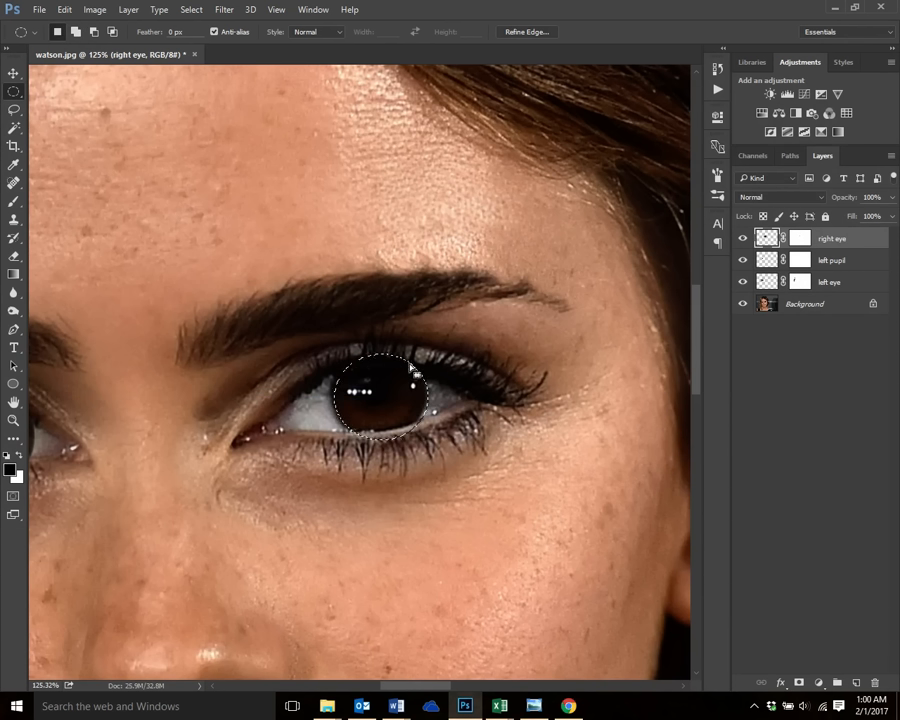
{"action": "left_click_drag", "start_coordinate": [409, 366], "coordinate": [405, 366]}
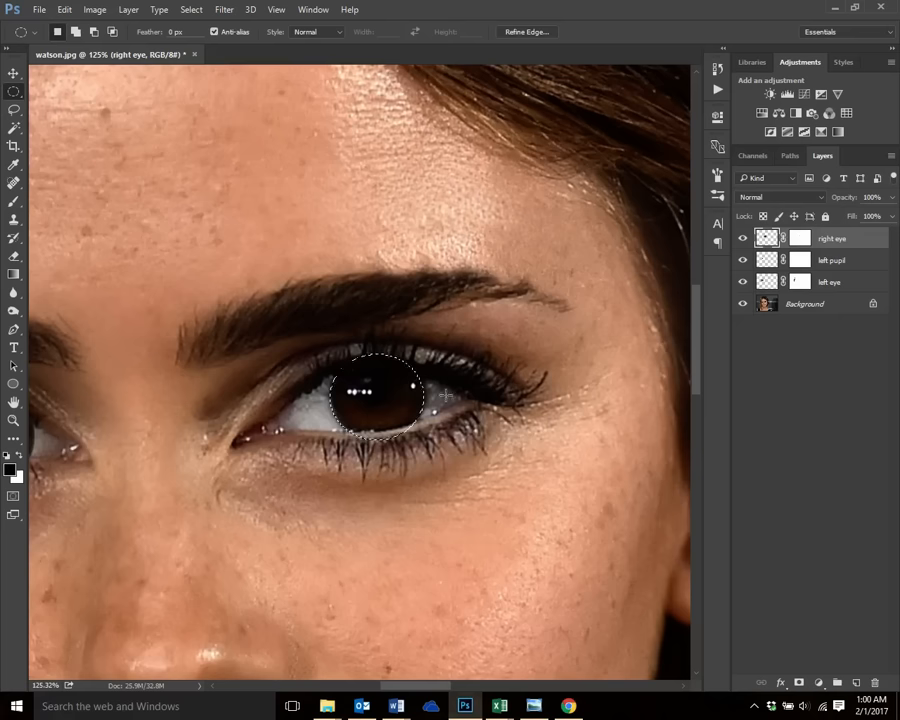
{"action": "left_click_drag", "start_coordinate": [442, 686], "coordinate": [424, 686]}
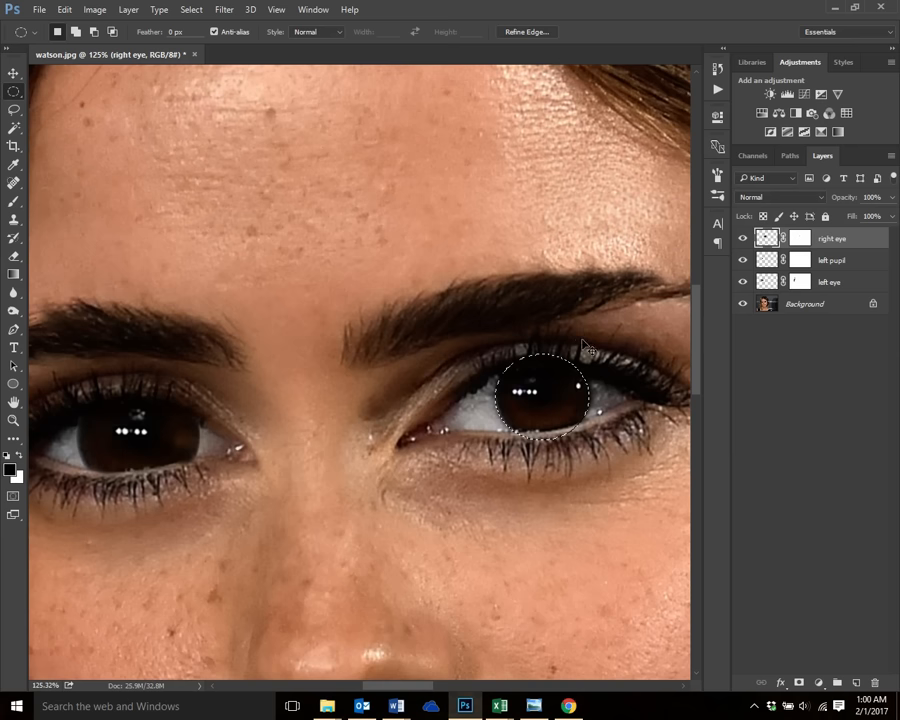
Copy the selected right-hand iris onto its own layer and name the layer "right pupil"
{"action": "key", "text": "ctrl+d"}
{"action": "key", "text": "ctrl+shift+alt+n"}
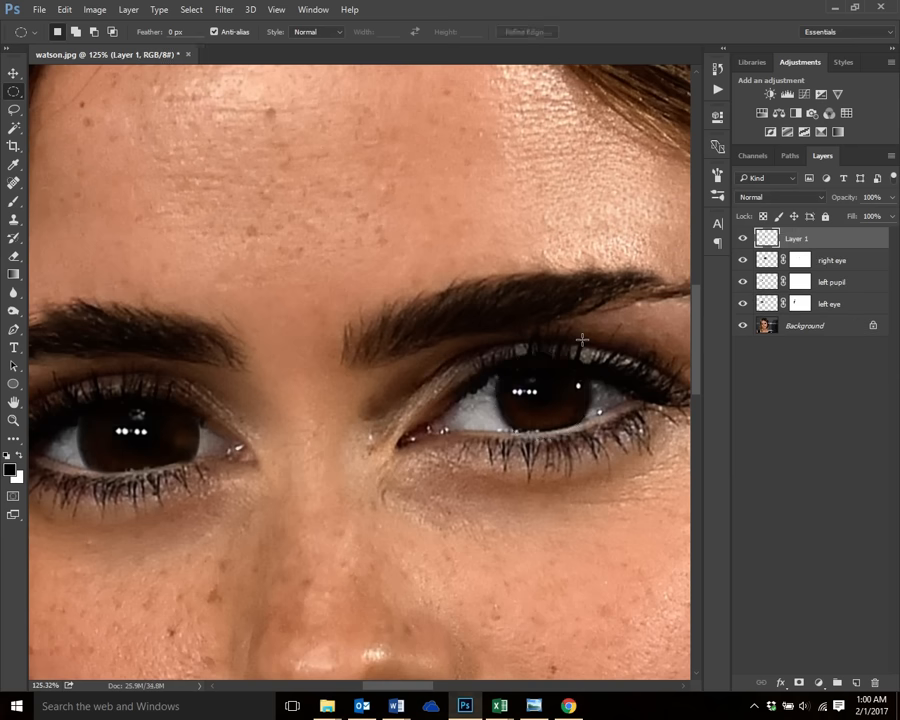
{"action": "double_click", "coordinate": [792, 240]}
{"action": "type", "text": "right pupil"}
{"action": "key", "text": "Return"}
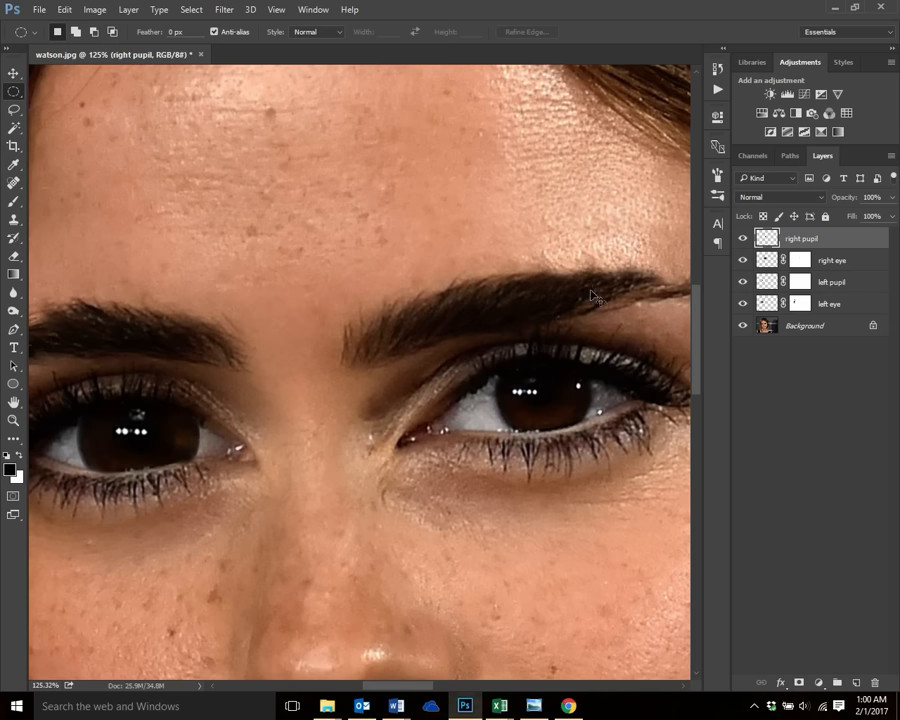
Scale the right pupil layer proportionally to 125% and commit the transform
{"action": "key", "text": "ctrl+t"}
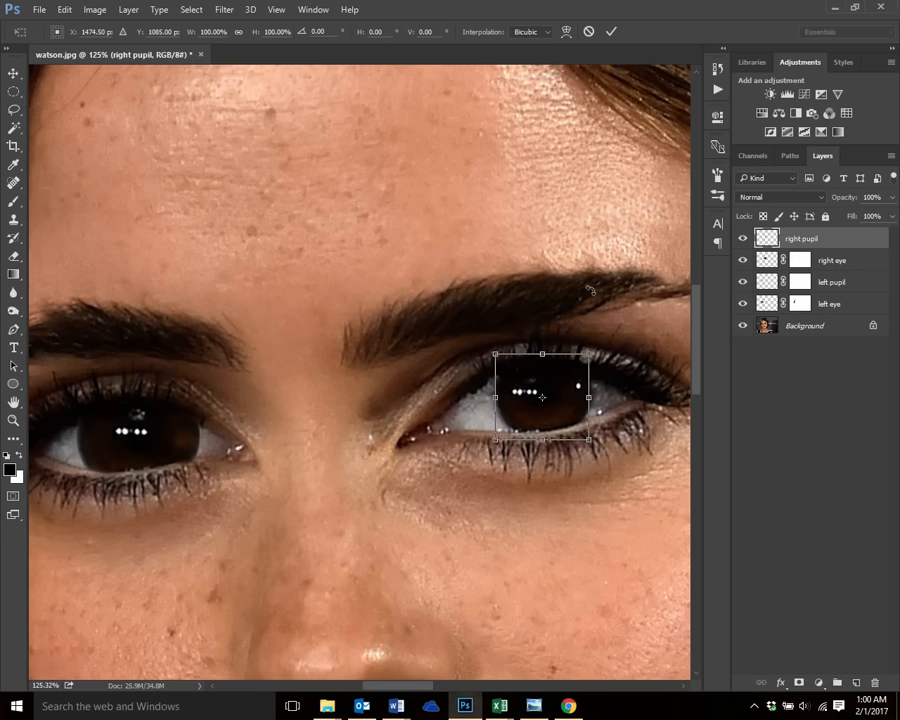
{"action": "left_click", "coordinate": [240, 32]}
{"action": "key", "text": "BackSpace"}
{"action": "key", "text": "BackSpace"}
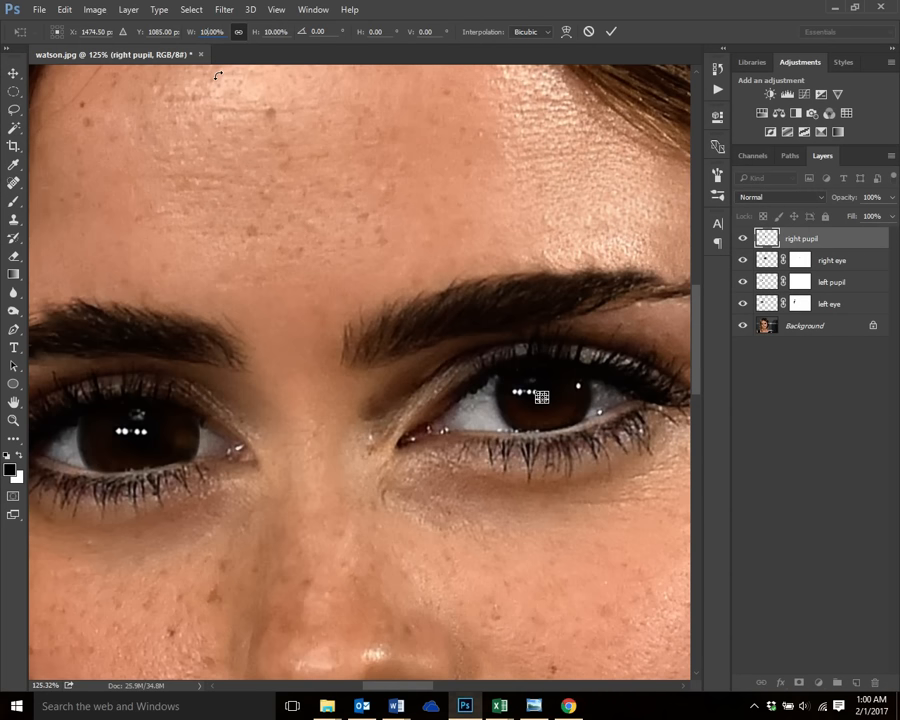
{"action": "type", "text": "25"}
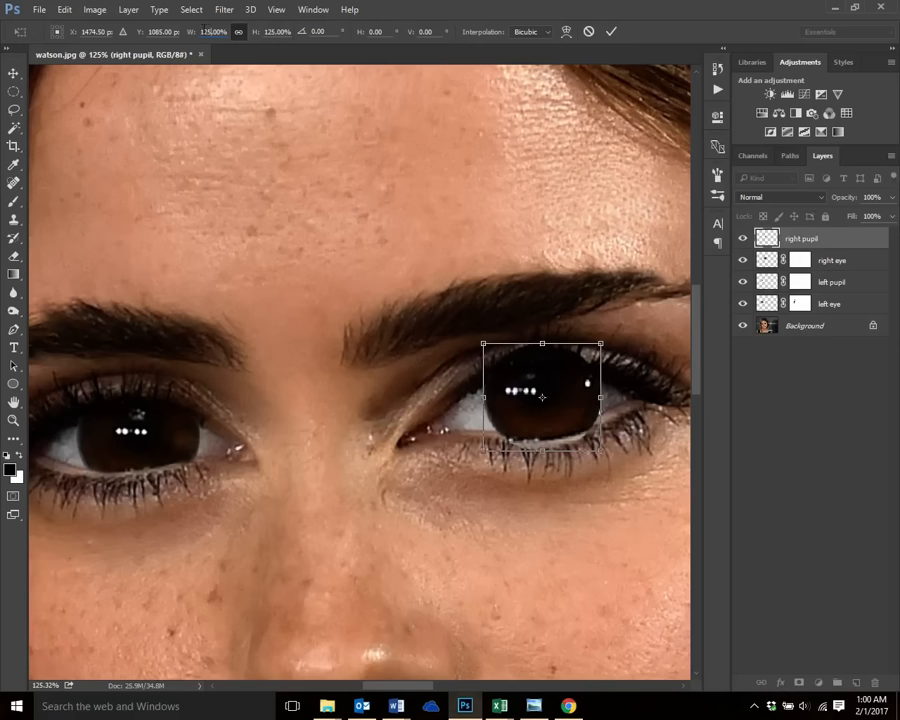
{"action": "left_click", "coordinate": [611, 31]}
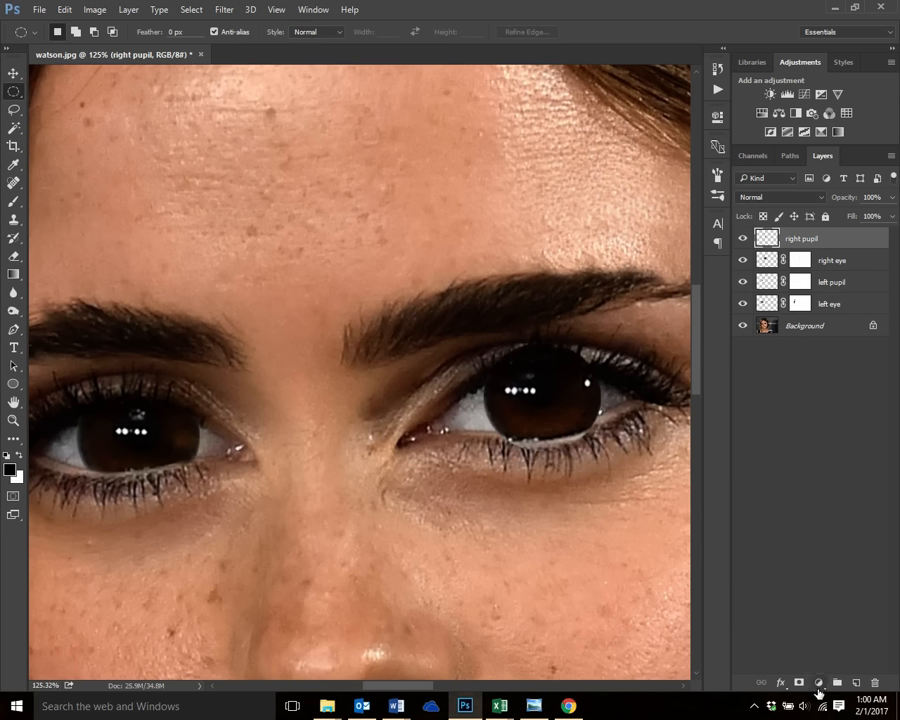
Add a layer mask to the right pupil layer and paint it black with a soft 17 px brush to blend the iris into the eyelids
{"action": "left_click", "coordinate": [798, 685]}
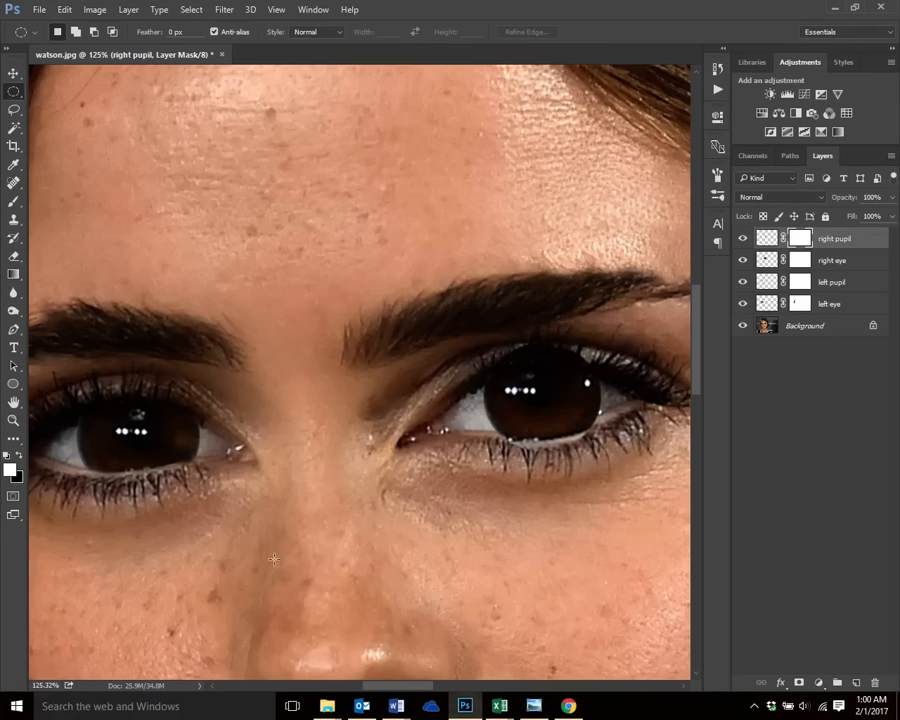
{"action": "left_click", "coordinate": [19, 456]}
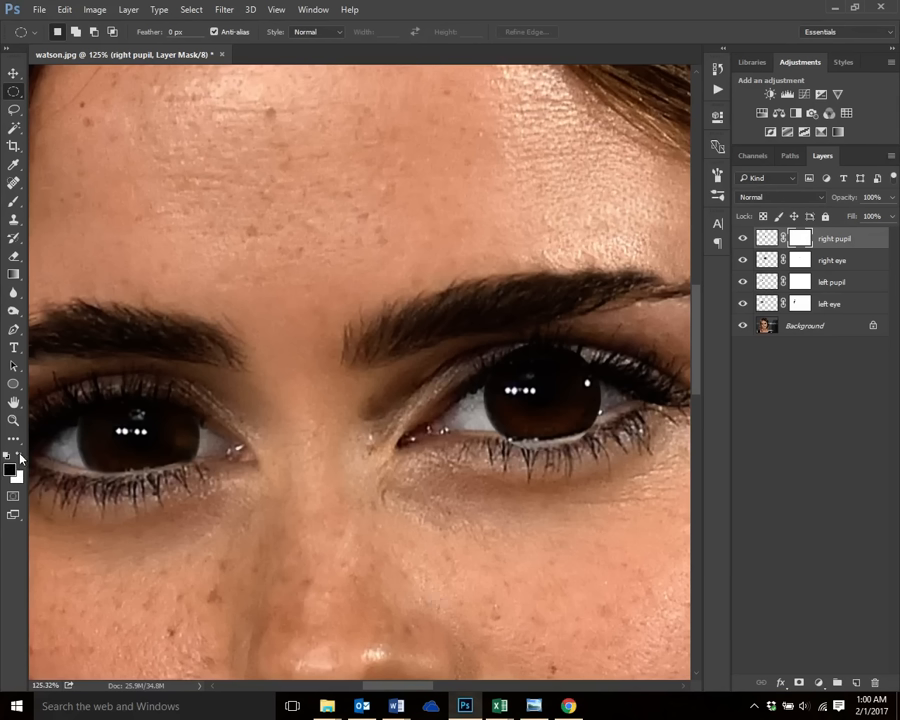
{"action": "left_click", "coordinate": [14, 204]}
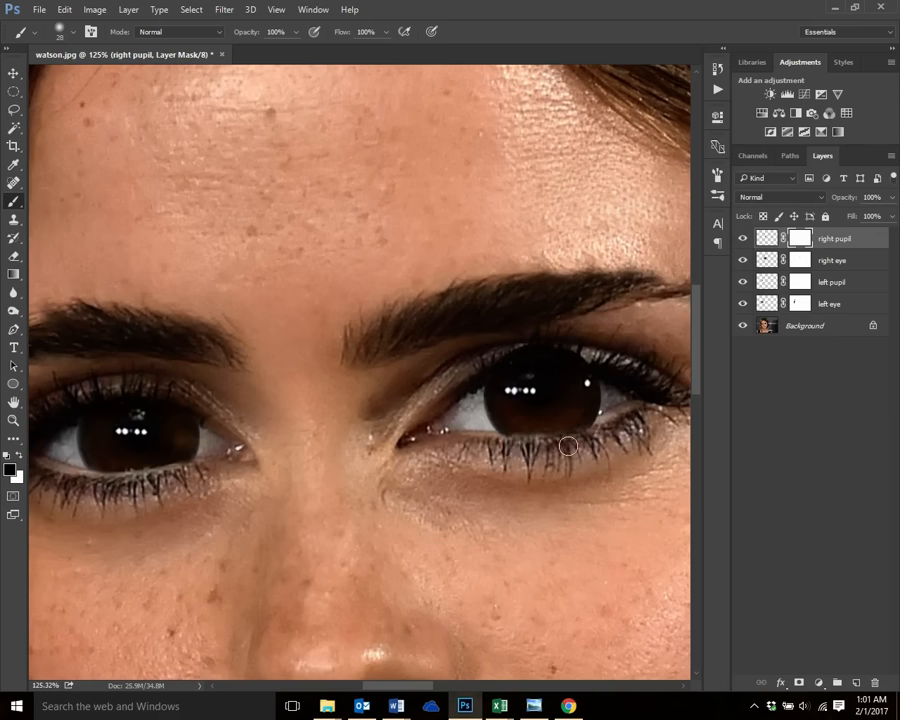
{"action": "left_click", "coordinate": [73, 33]}
{"action": "left_click_drag", "start_coordinate": [89, 80], "coordinate": [85, 80]}
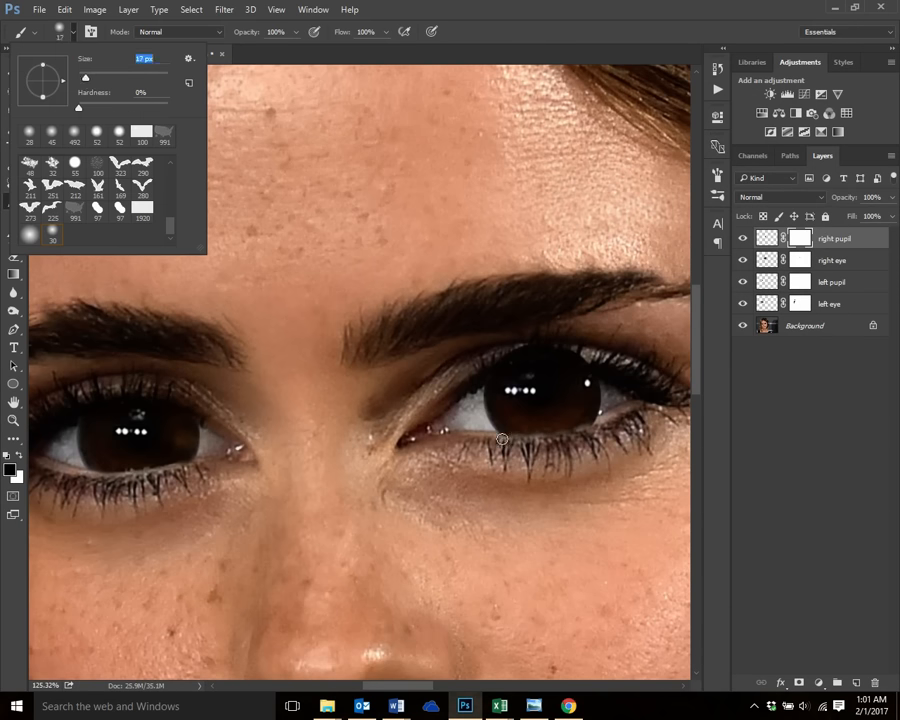
{"action": "mouse_move", "coordinate": [496, 439]}
{"action": "left_mouse_down"}
{"action": "mouse_move", "coordinate": [541, 443]}
{"action": "mouse_move", "coordinate": [498, 442]}
{"action": "mouse_move", "coordinate": [578, 437]}
{"action": "mouse_move", "coordinate": [605, 423]}
{"action": "mouse_move", "coordinate": [571, 438]}
{"action": "mouse_move", "coordinate": [598, 424]}
{"action": "mouse_move", "coordinate": [530, 442]}
{"action": "mouse_move", "coordinate": [491, 439]}
{"action": "mouse_move", "coordinate": [548, 440]}
{"action": "left_mouse_up"}
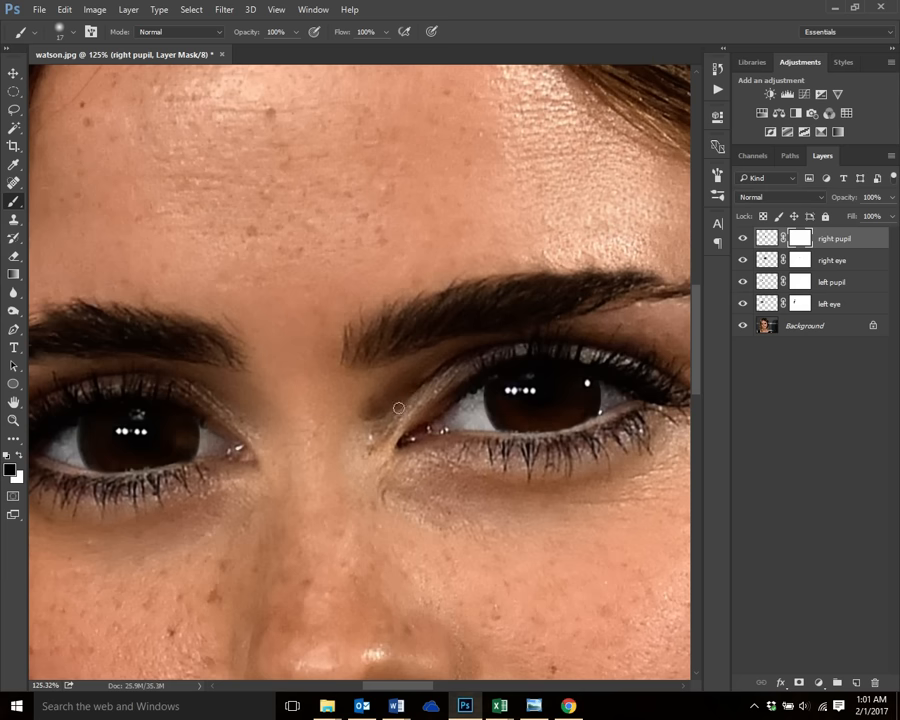
Select the right pupil, right eye, left pupil and left eye layers together and merge them into a single layer
{"action": "scroll", "coordinate": [399, 430], "scroll_direction": "down", "scroll_amount": 1}
{"action": "scroll", "coordinate": [399, 436], "scroll_direction": "down", "scroll_amount": 4}
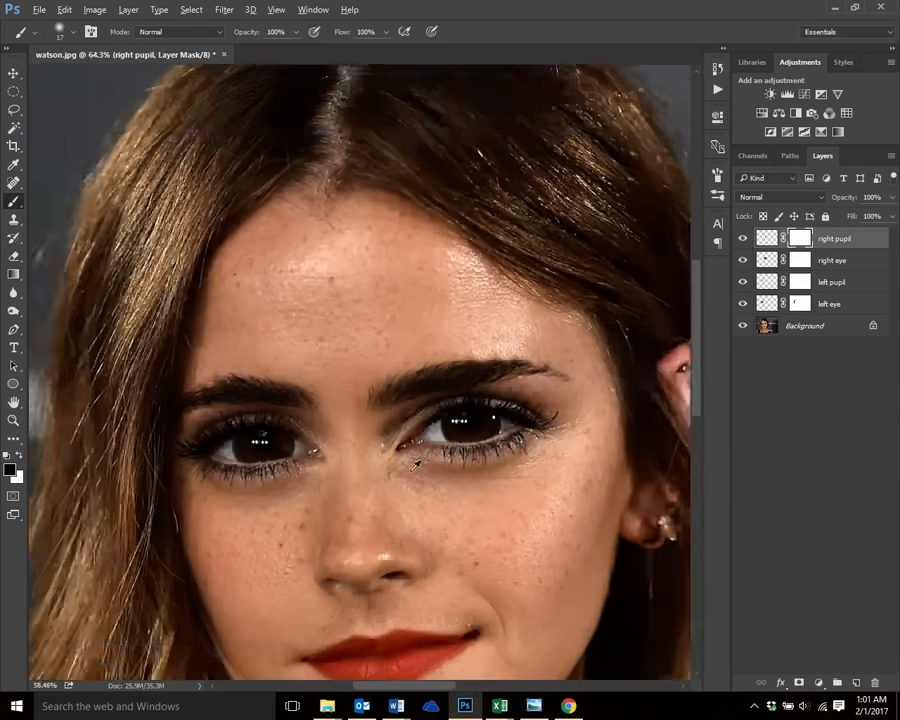
{"action": "scroll", "coordinate": [546, 538], "scroll_direction": "up", "scroll_amount": 1}
{"action": "scroll", "coordinate": [557, 548], "scroll_direction": "down", "scroll_amount": 1}
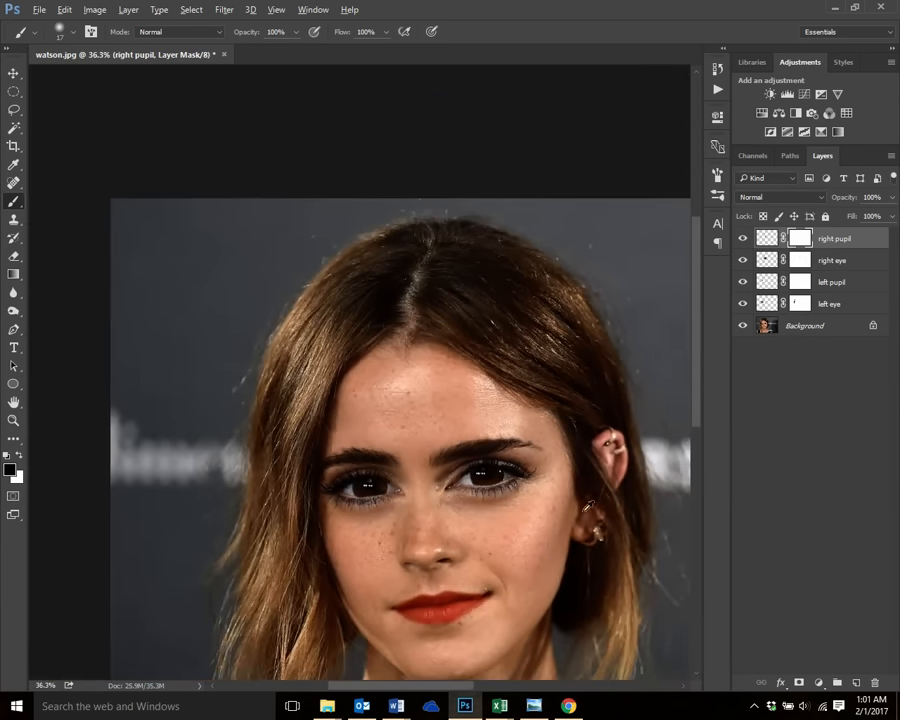
{"action": "left_click_drag", "start_coordinate": [694, 350], "coordinate": [690, 398]}
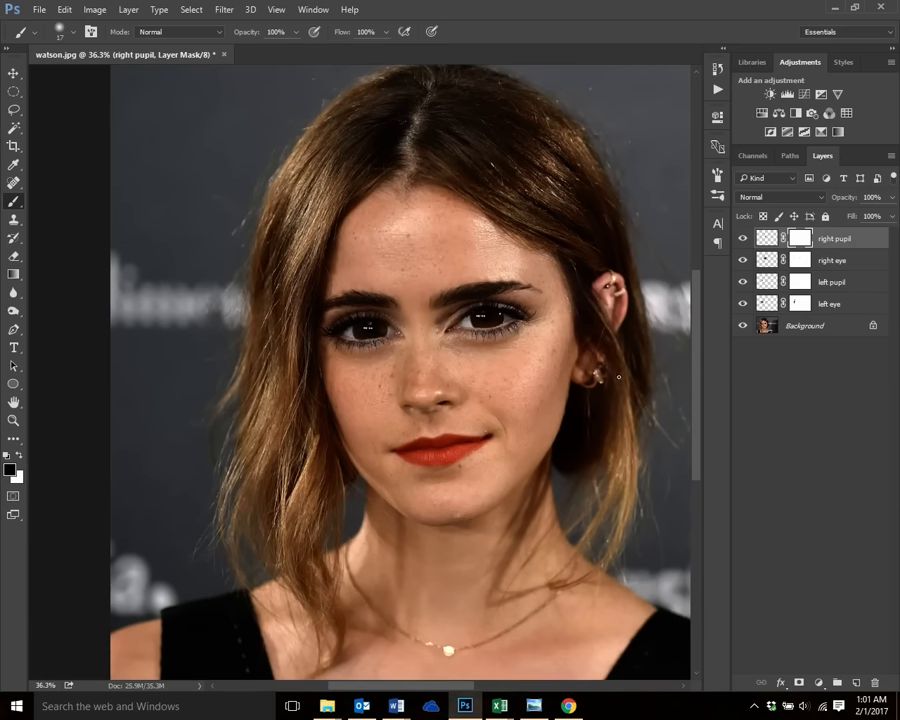
{"action": "scroll", "coordinate": [618, 377], "scroll_direction": "up", "scroll_amount": 1}
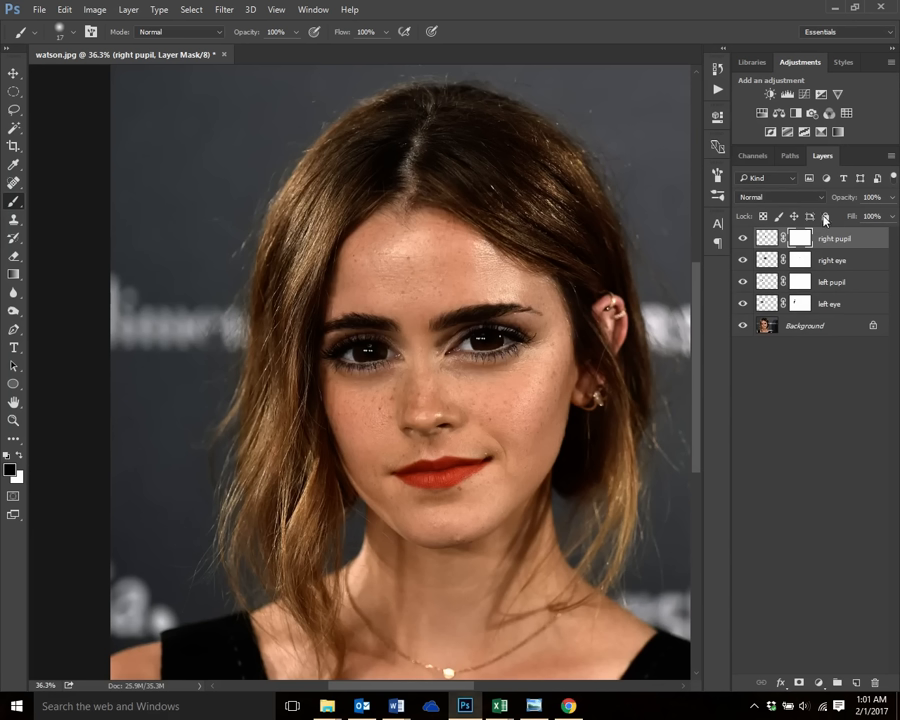
{"action": "left_click", "coordinate": [838, 307], "text": "shift"}
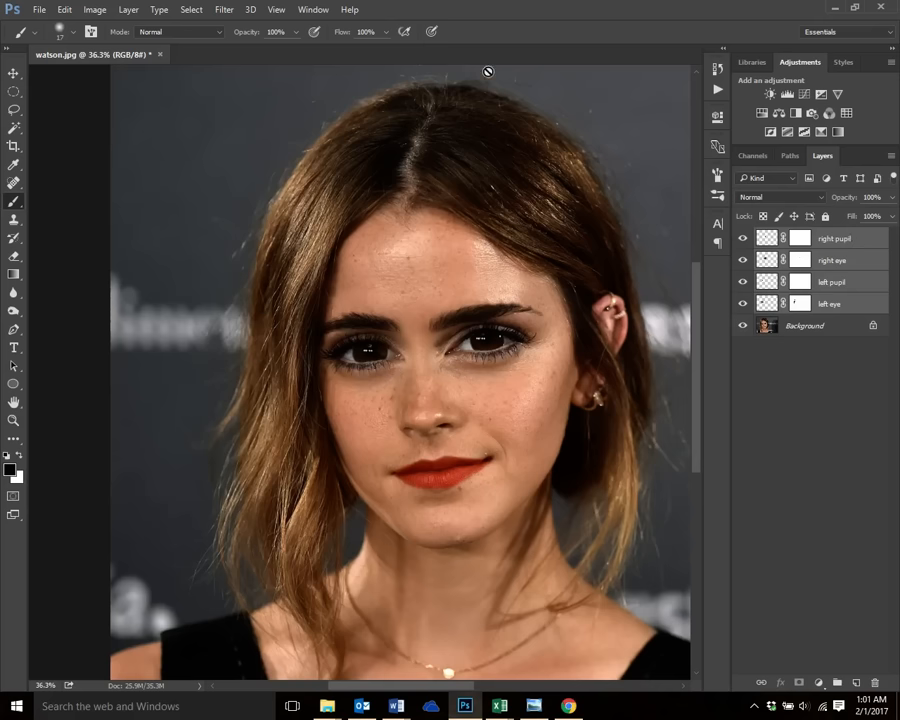
{"action": "left_click", "coordinate": [126, 10]}
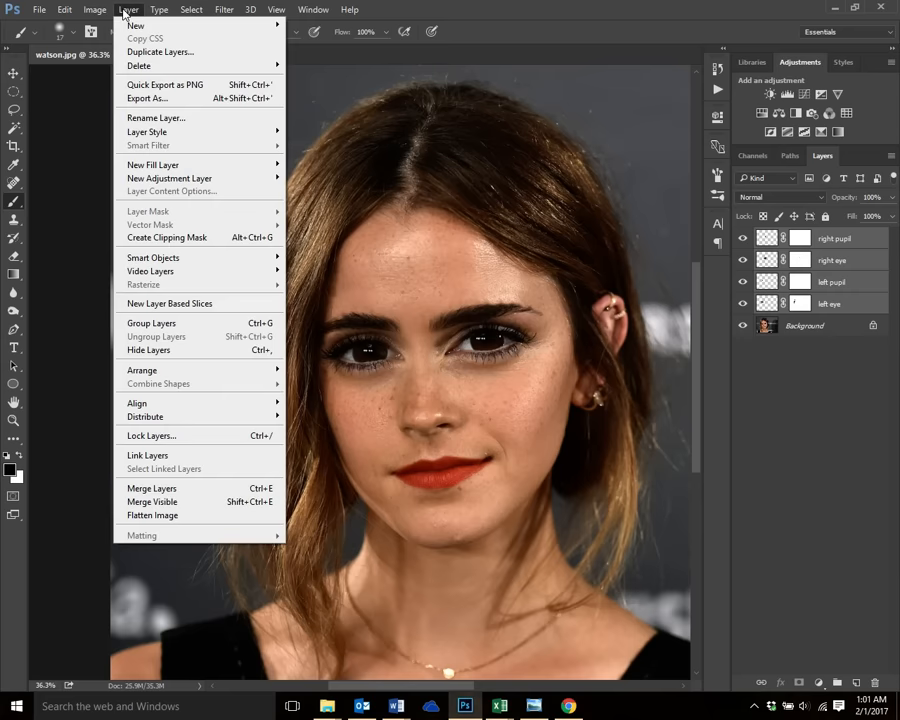
{"action": "left_click", "coordinate": [196, 491]}
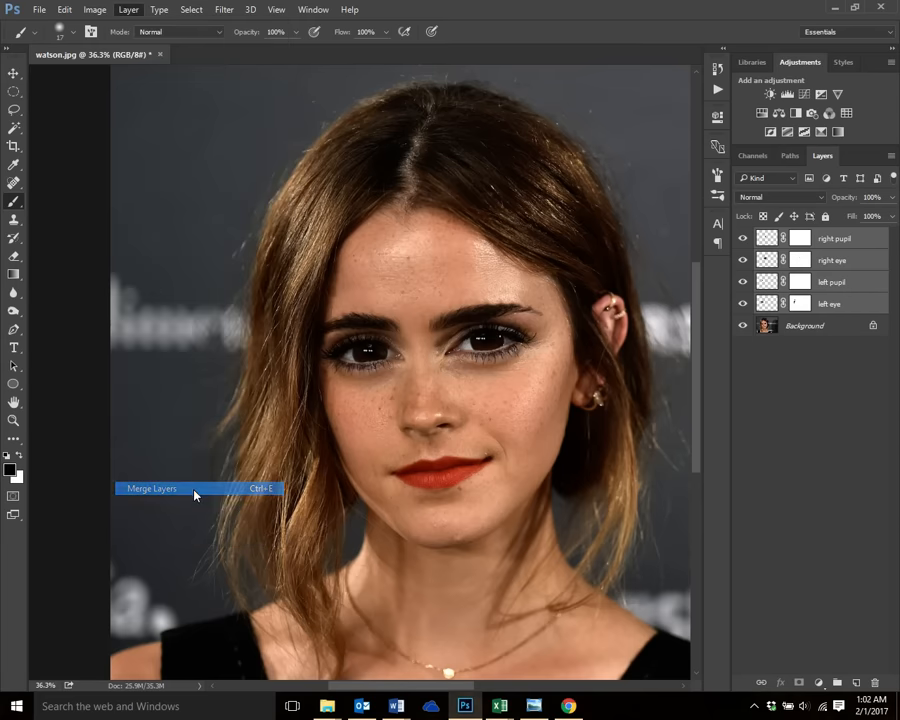
Rename the merged layer "eyes", and temporarily hide the Background layer to check the merged eyes on their own
{"action": "double_click", "coordinate": [801, 240]}
{"action": "type", "text": "eyes"}
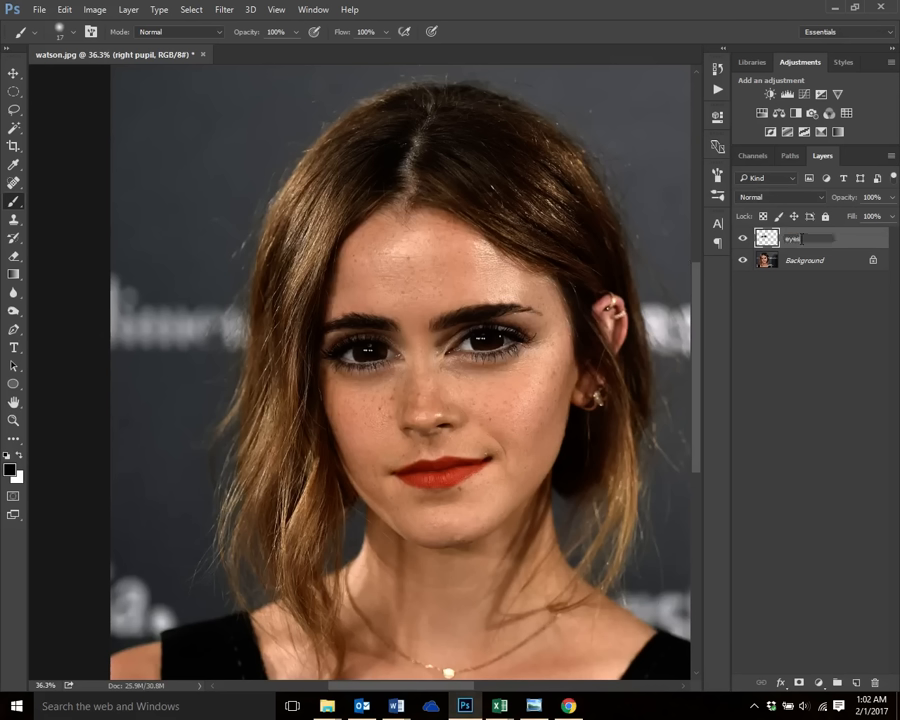
{"action": "key", "text": "Return"}
{"action": "left_click", "coordinate": [741, 261]}
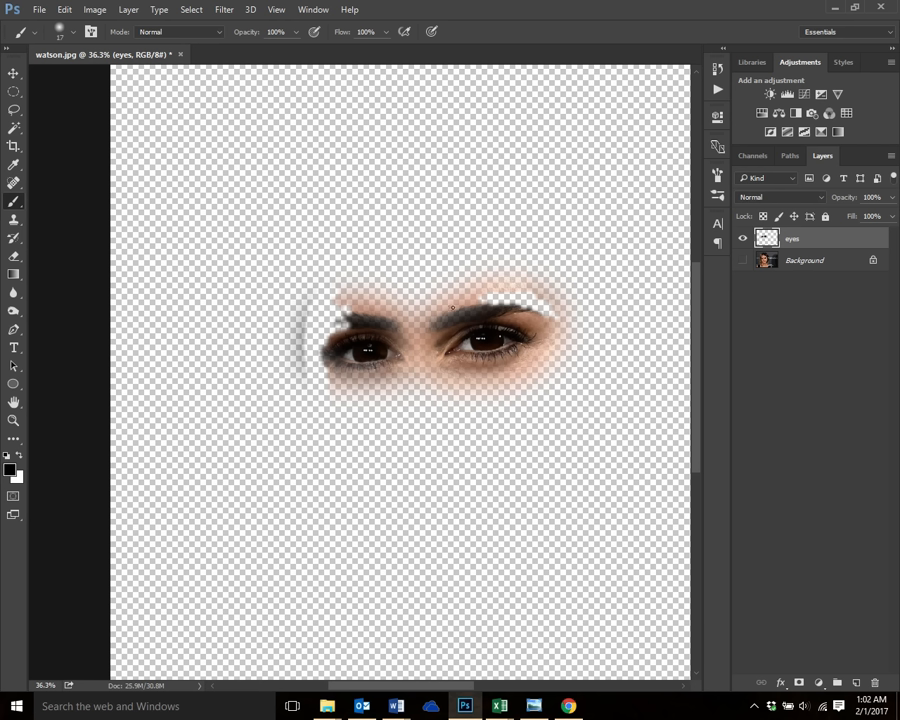
{"action": "left_click", "coordinate": [742, 260]}
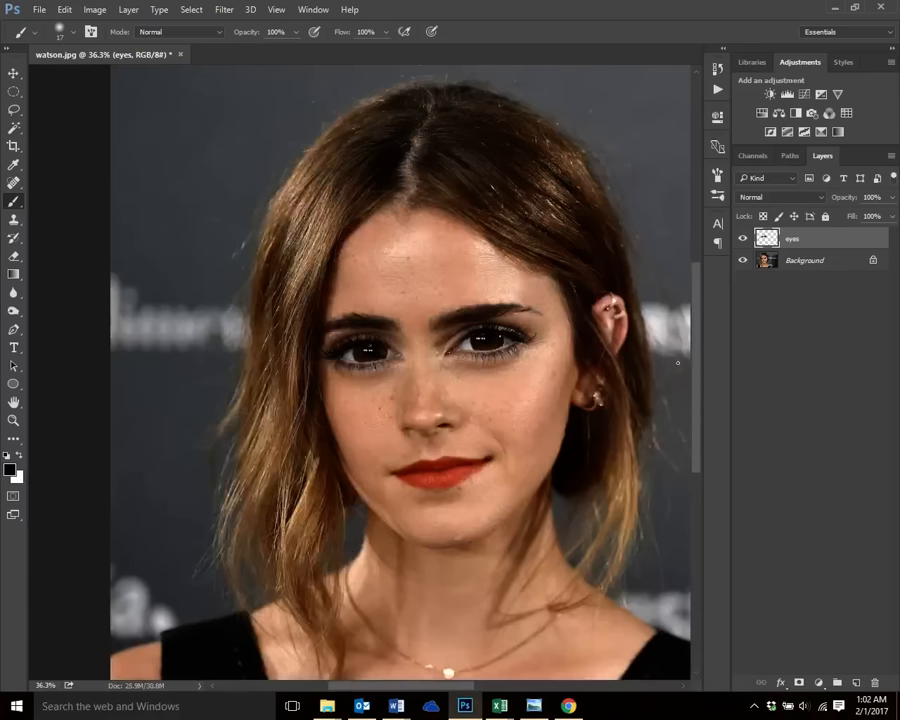
Save the document in Downloads as watson-navi.psd in Photoshop format, keeping layers and Maximize Compatibility enabled
{"action": "left_click", "coordinate": [36, 11]}
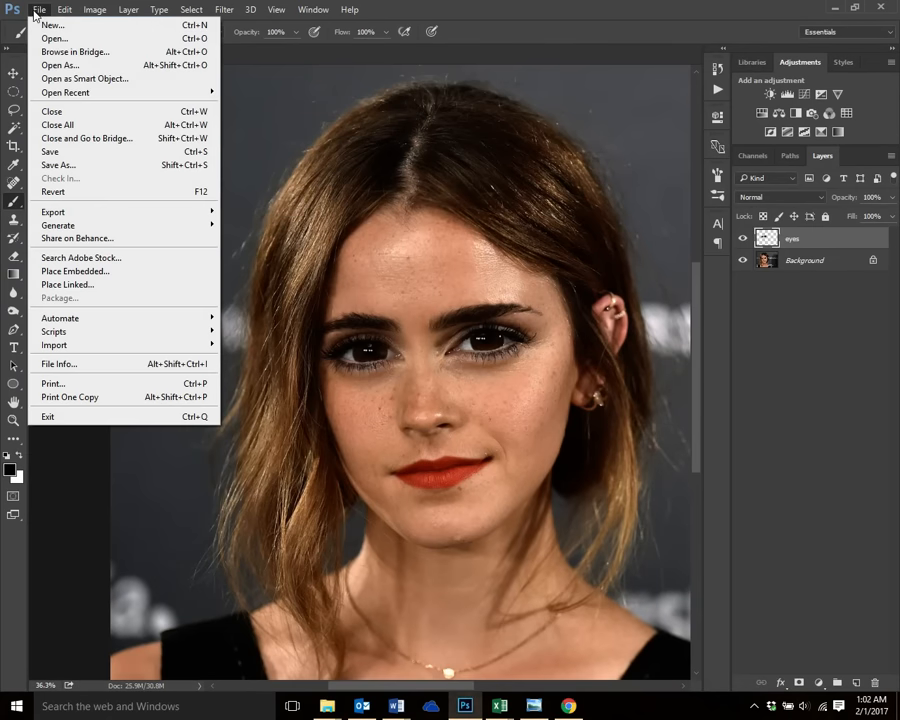
{"action": "left_click", "coordinate": [50, 121]}
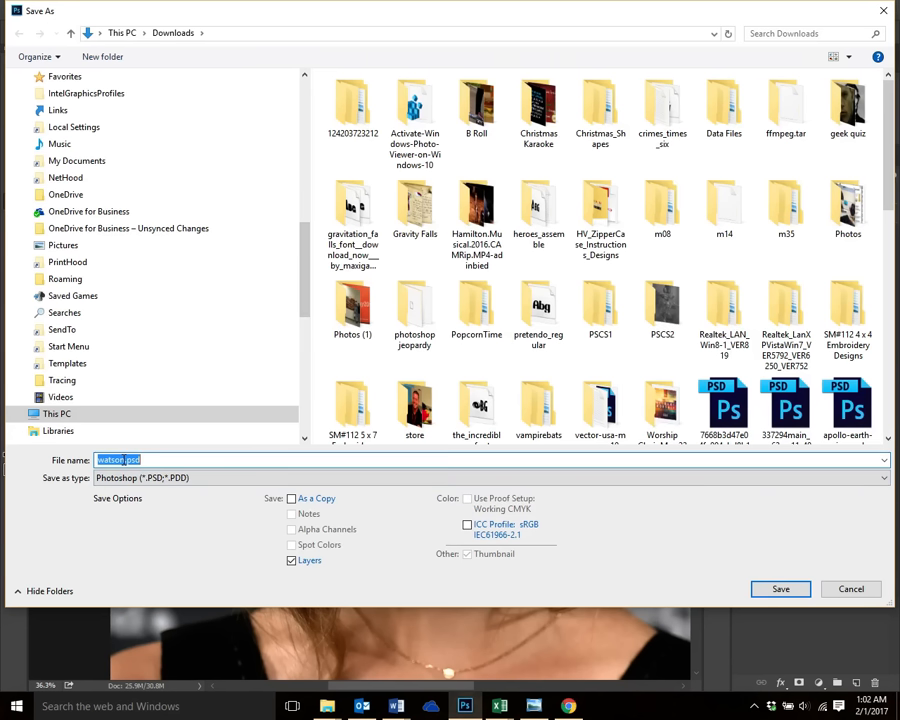
{"action": "left_click", "coordinate": [123, 460]}
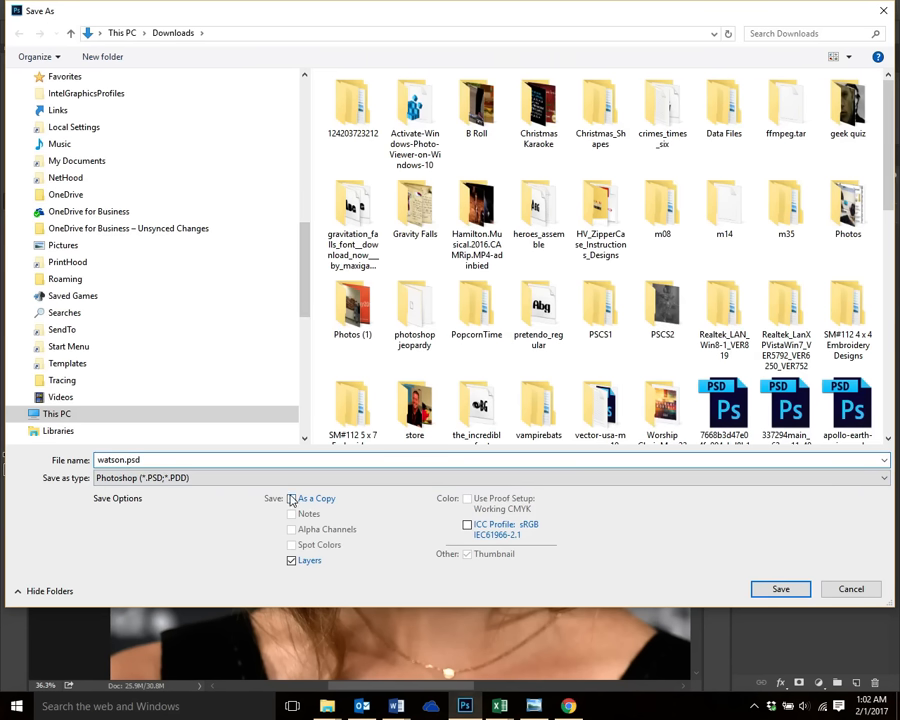
{"action": "type", "text": "-navi"}
{"action": "left_click", "coordinate": [222, 479]}
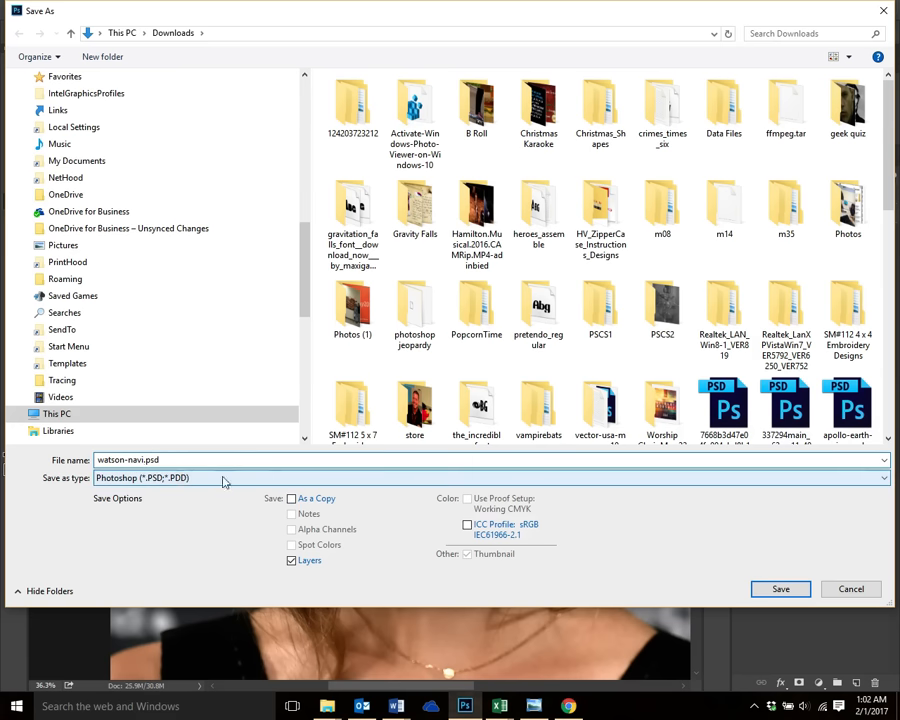
{"action": "left_click", "coordinate": [798, 590]}
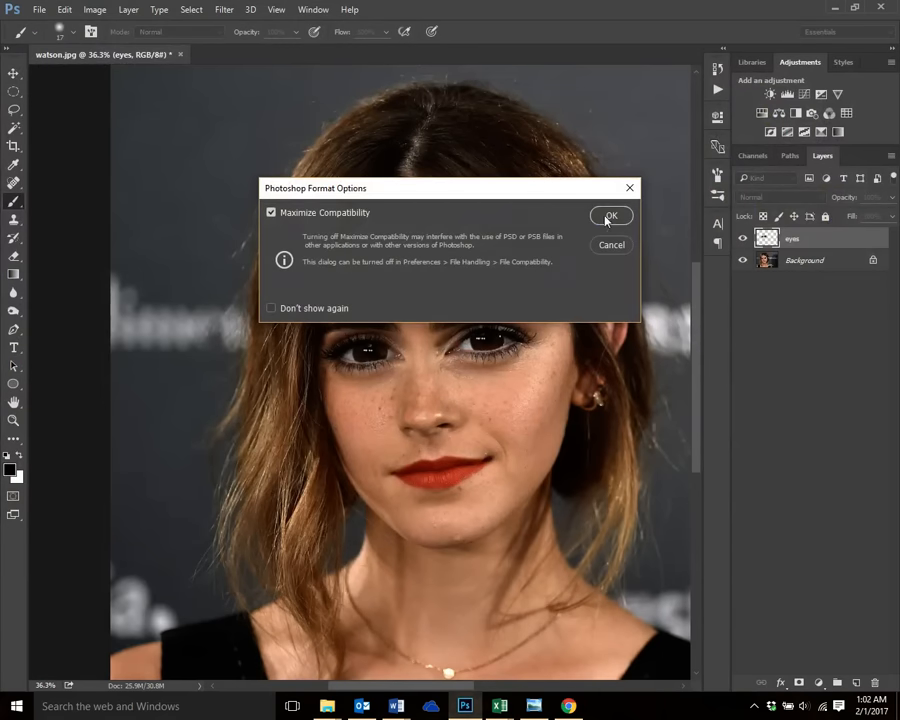
{"action": "left_click", "coordinate": [608, 216]}
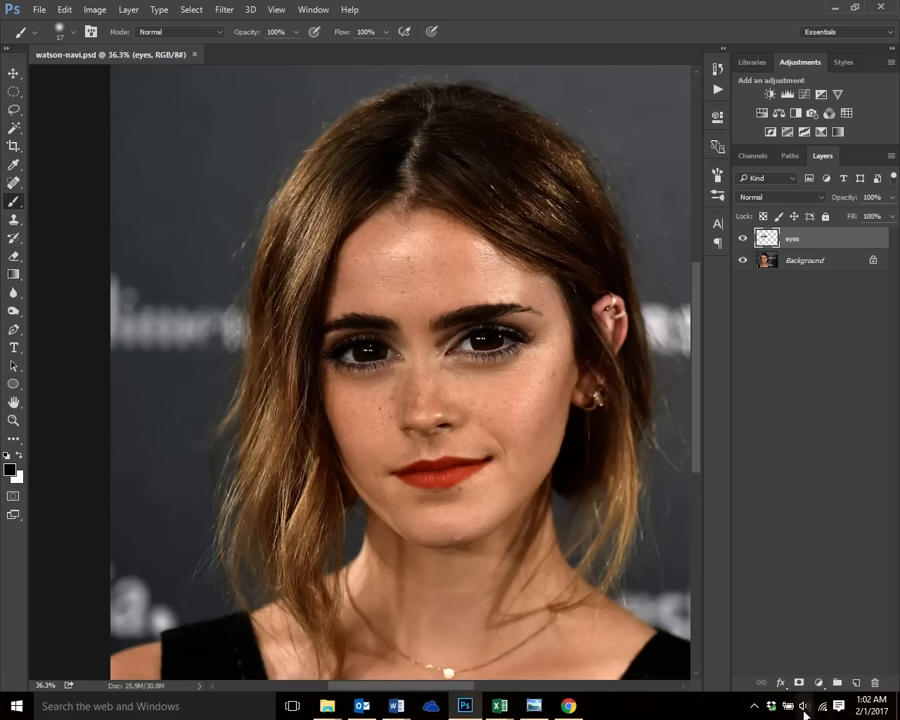
{"action": "left_click", "coordinate": [755, 712]}
{"action": "left_click", "coordinate": [741, 679]}
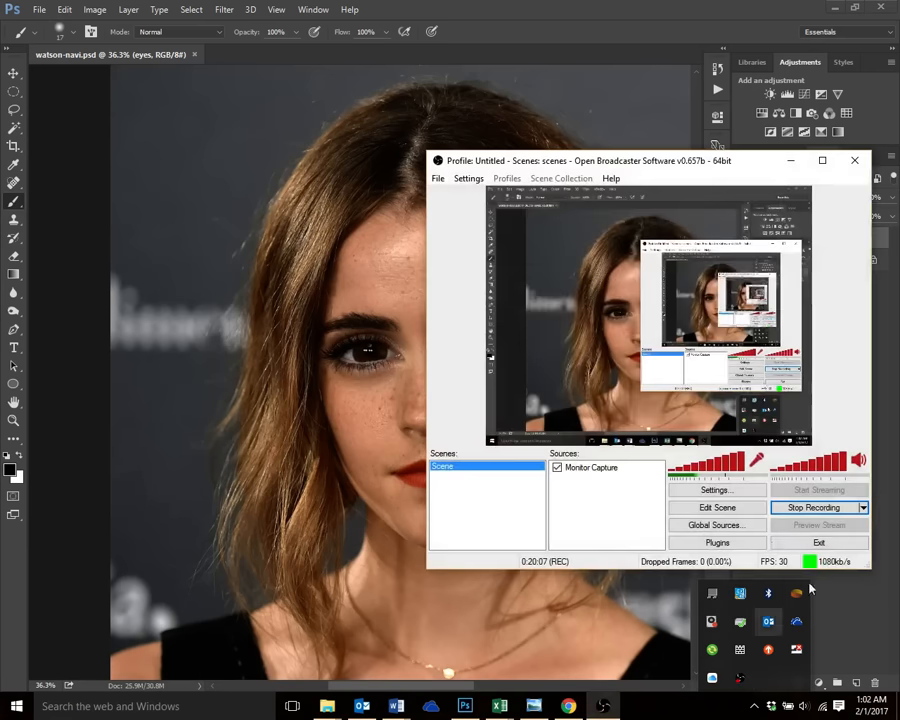